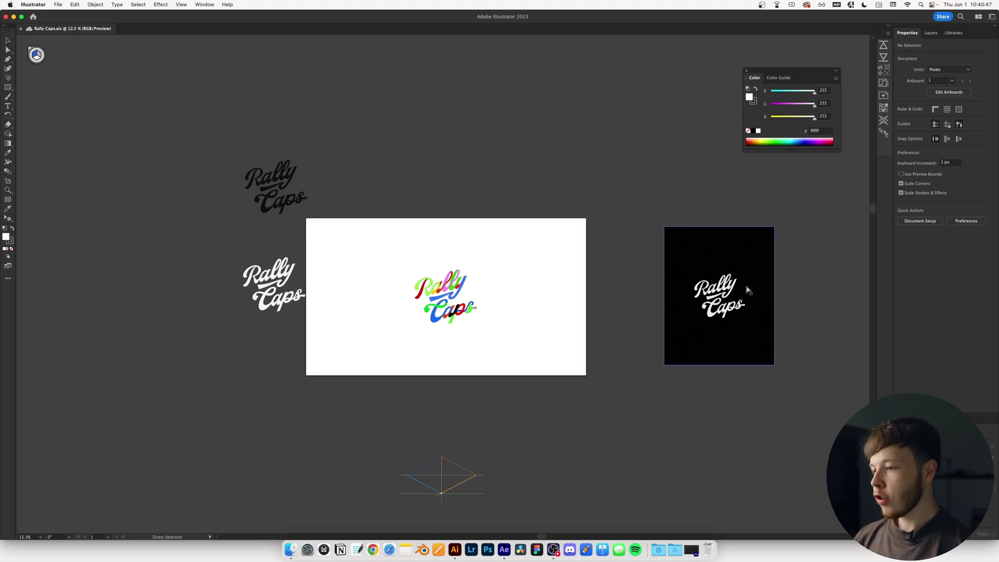
Examine the textured Rally Caps logo on the black artboard and the multicoloured lettering on the white artboard.
scroll(744, 290, "right", 2)
scroll(737, 290, "up", 3)
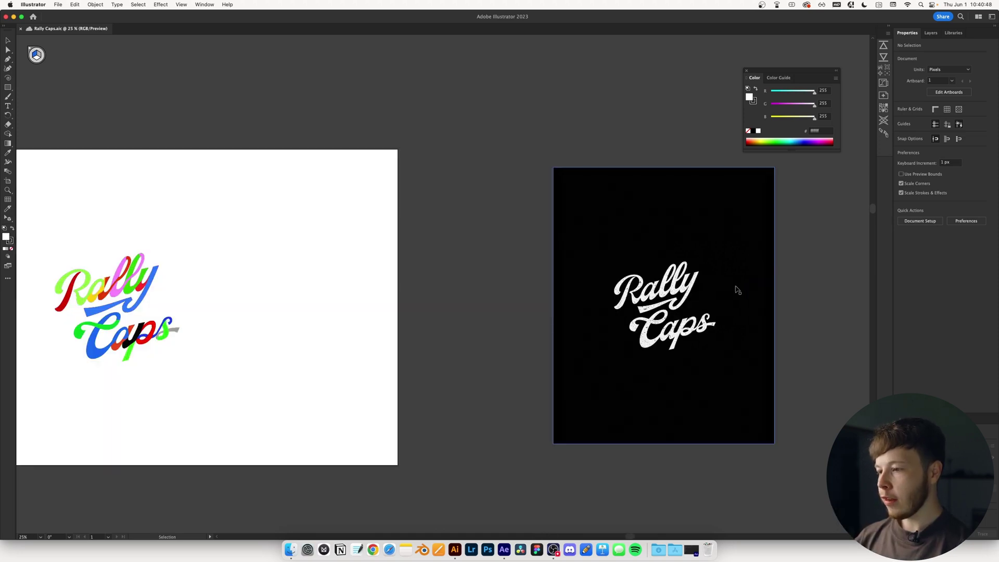
scroll(737, 290, "up", 1)
left_click_drag(729, 307, 617, 320)
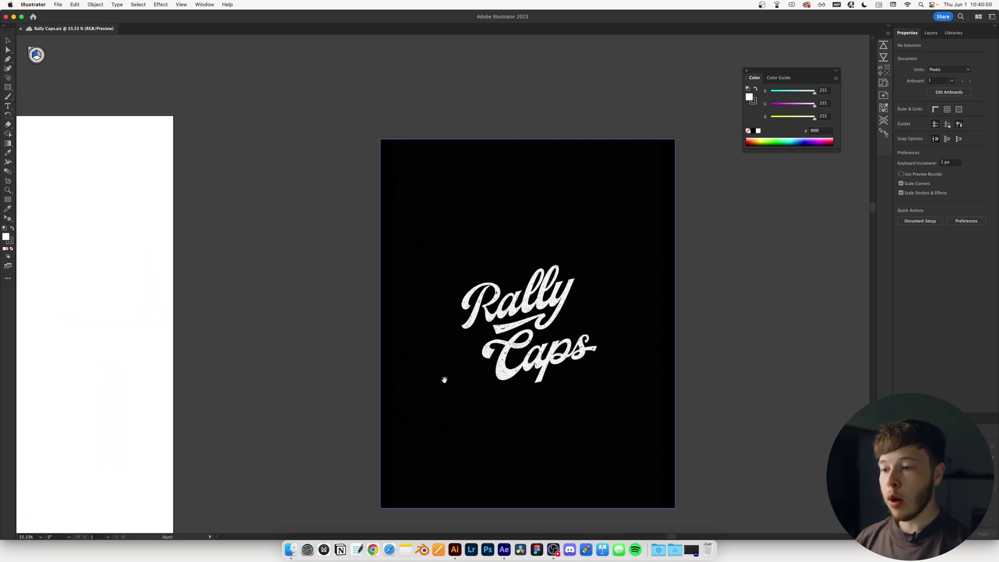
left_click_drag(443, 379, 446, 368)
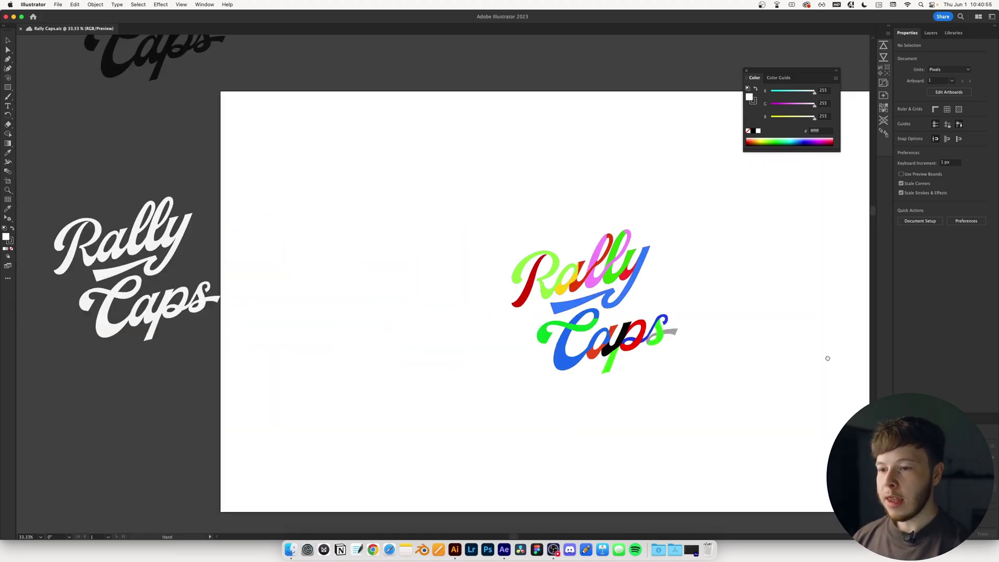
scroll(825, 357, "up", 1)
scroll(646, 346, "right", 3)
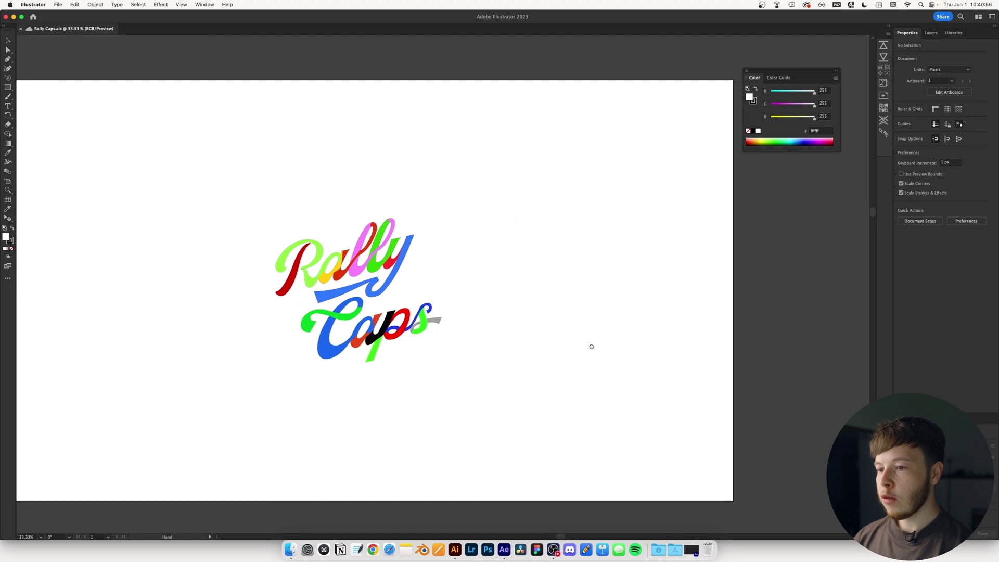
scroll(591, 388, "down", 1)
scroll(709, 350, "right", 3)
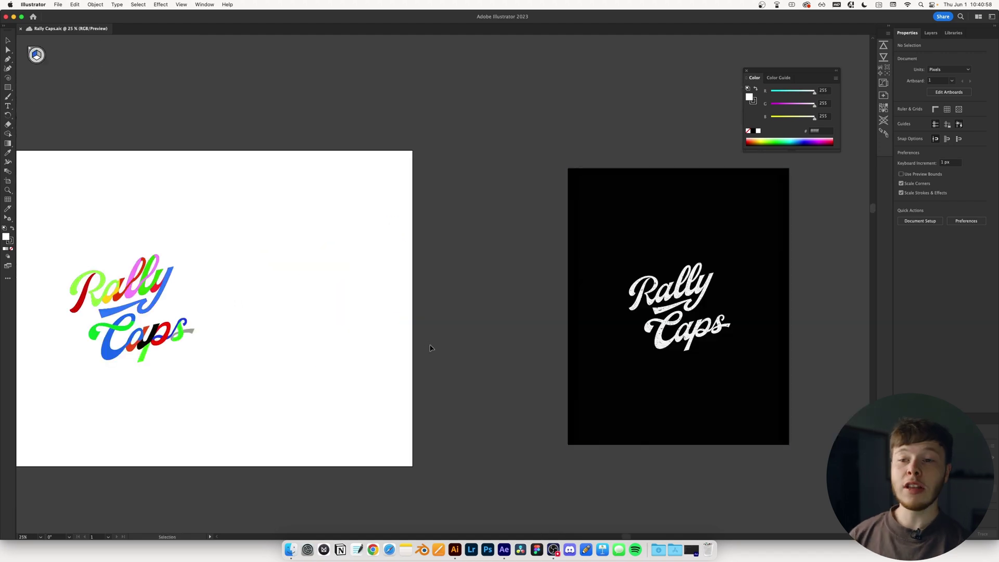
scroll(301, 342, "left", 2)
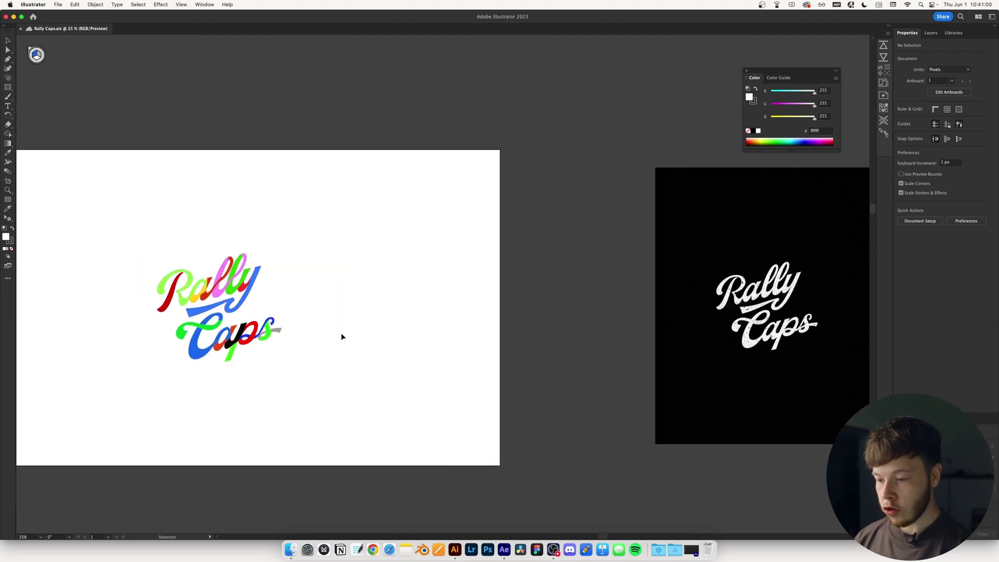
Try tracing a rough closed four-point Pen shape over the R of the textured Rally logo.
key("g")
key("p")
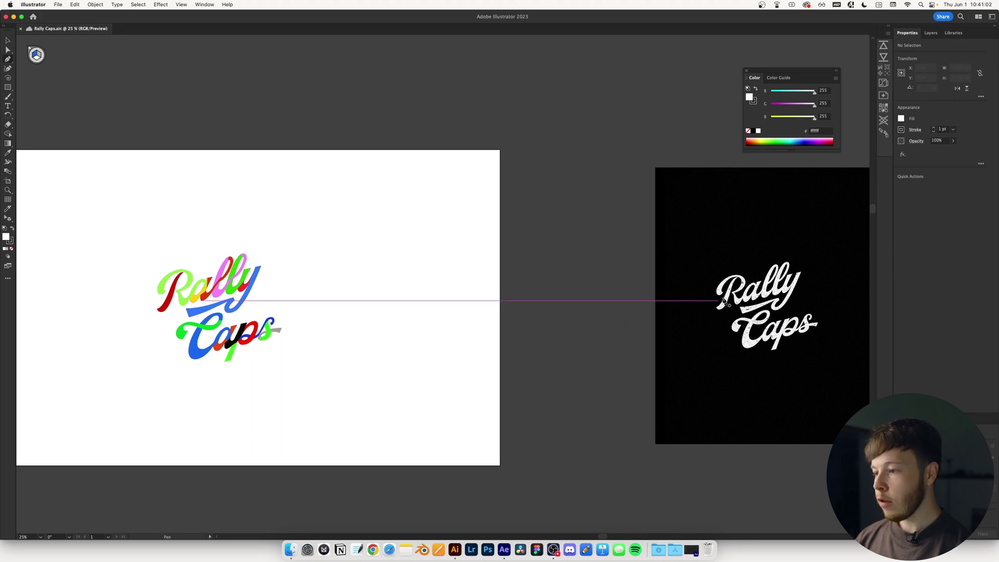
left_click_drag(722, 300, 611, 324)
scroll(617, 315, "up", 3)
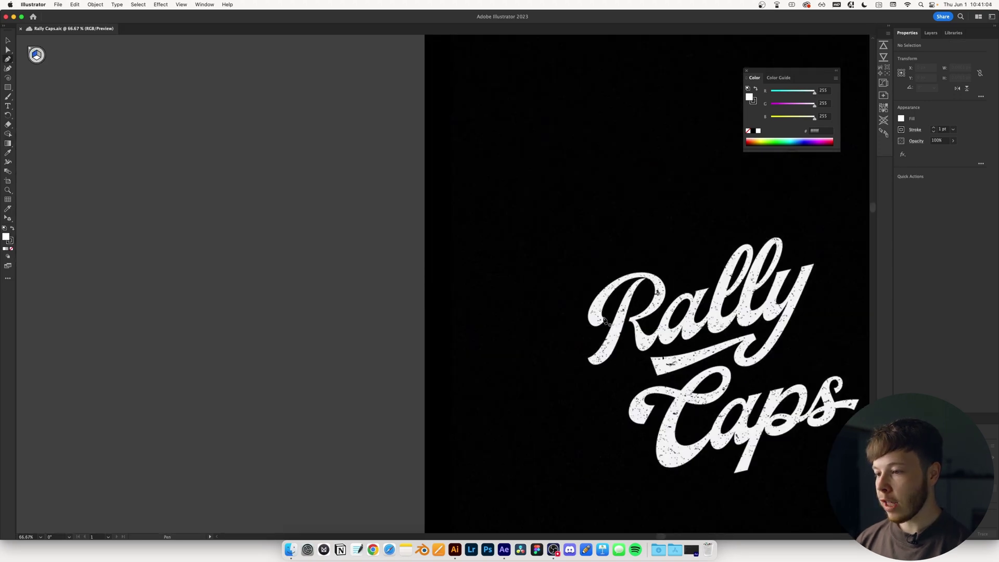
left_click_drag(602, 321, 645, 279)
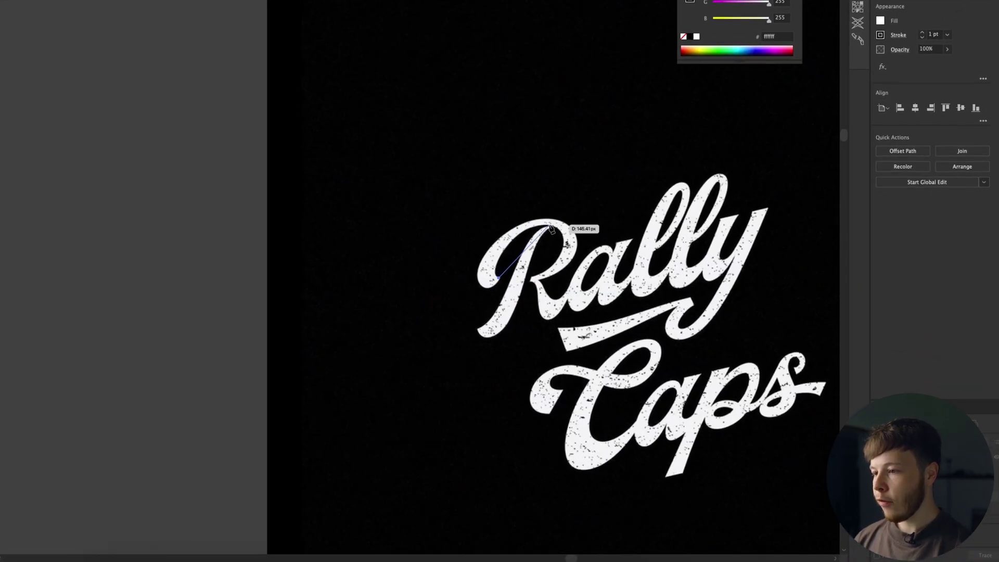
left_click_drag(549, 225, 564, 252)
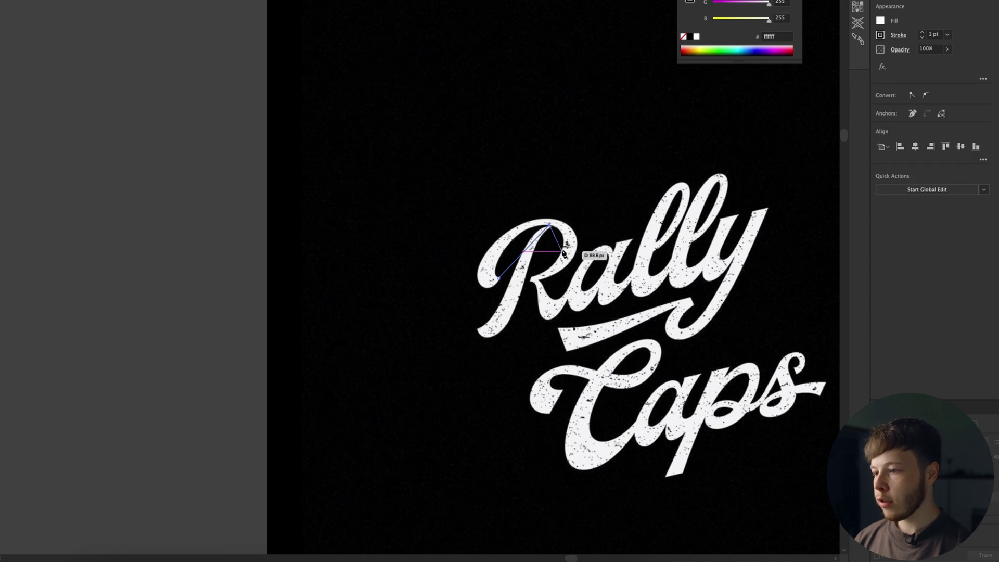
left_click(561, 251)
left_click(532, 279)
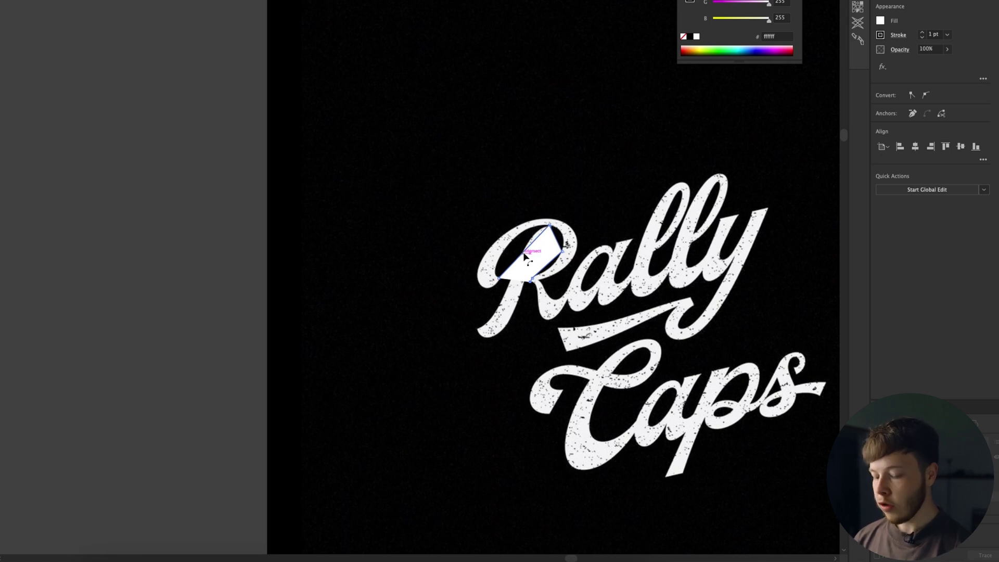
left_click_drag(526, 255, 512, 243)
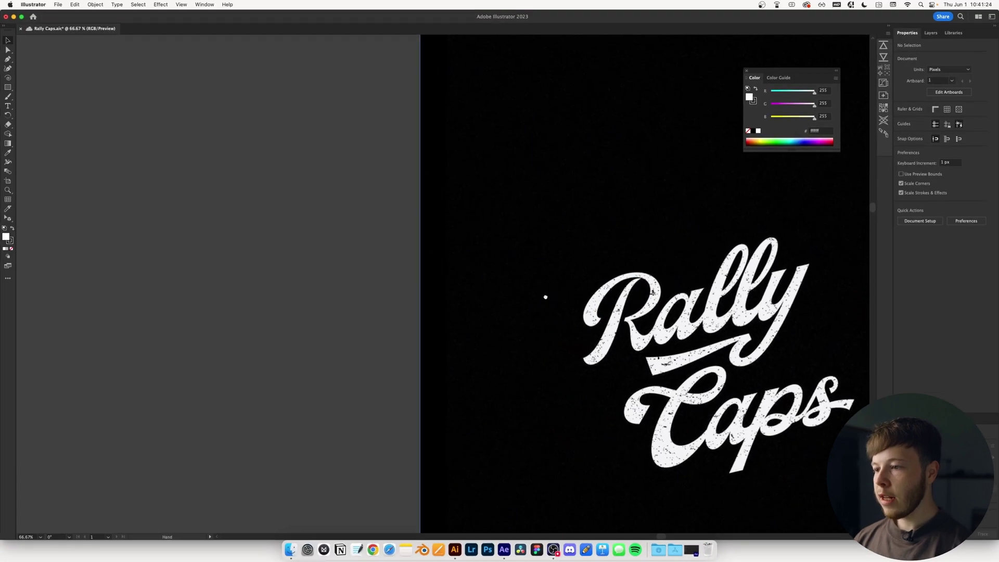
Compare the textured logo with the plain white version and the multicoloured lettering, checking how each letter is split into overlapping stroke pieces.
left_click_drag(545, 297, 584, 278)
scroll(577, 272, "down", 3)
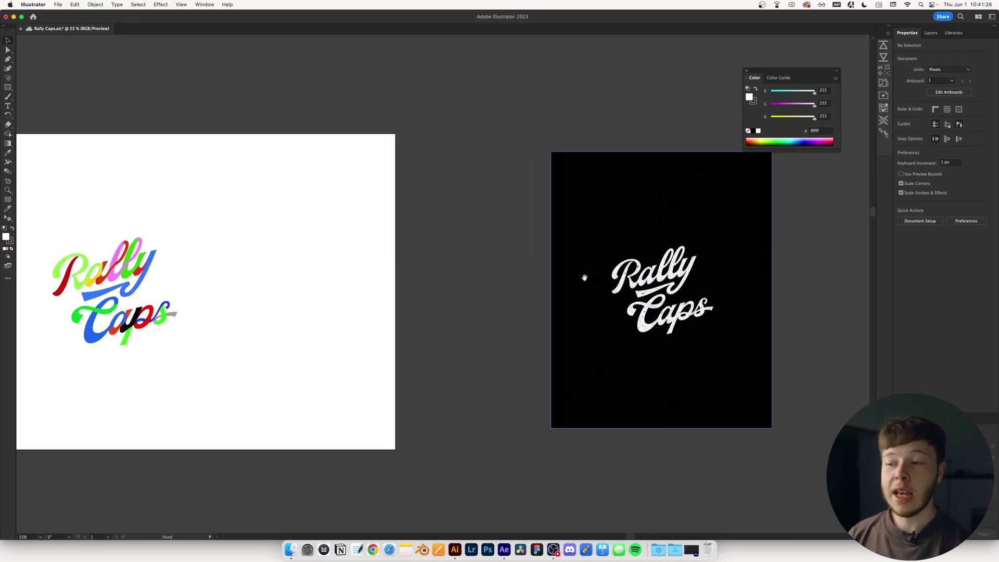
key("v")
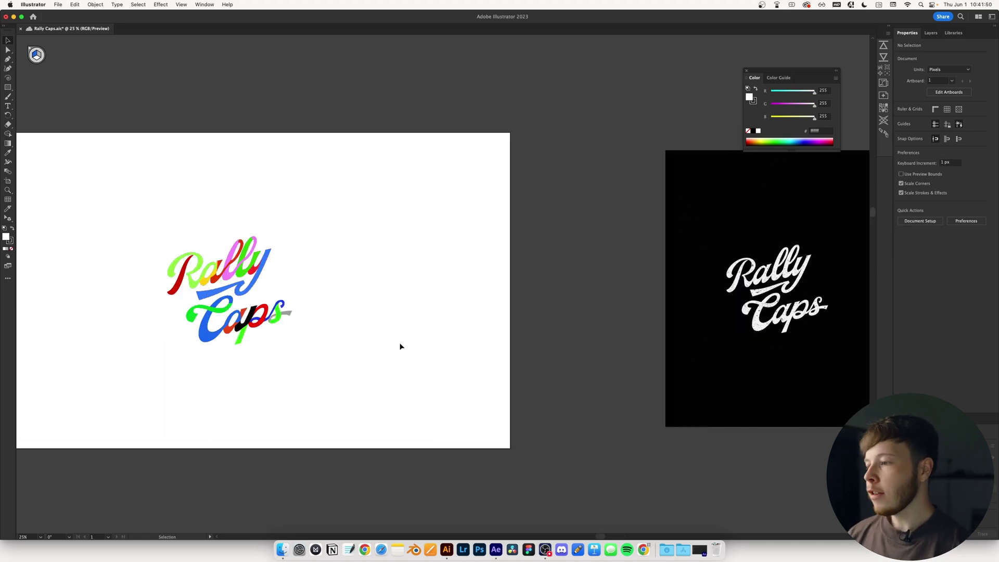
scroll(366, 344, "right", 3)
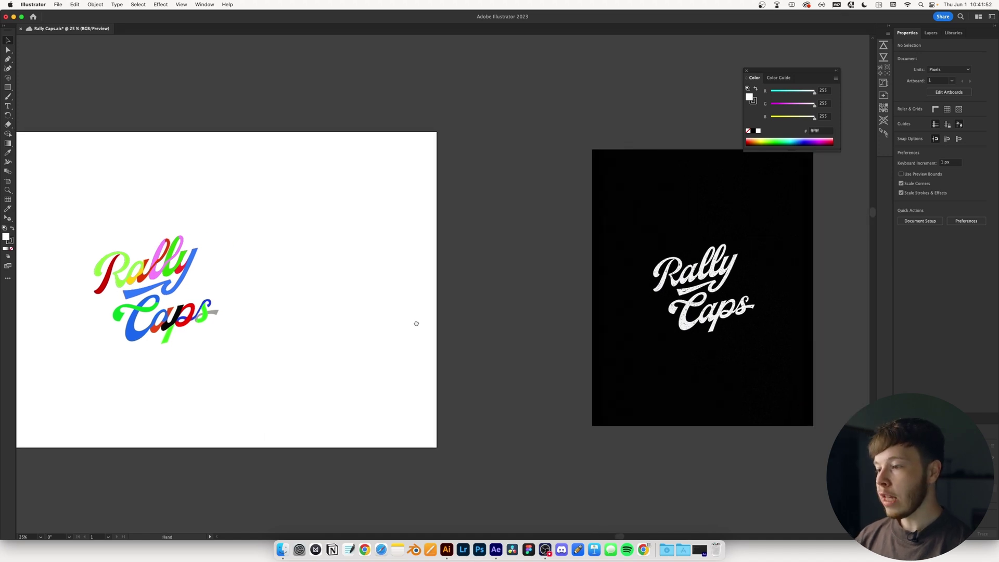
scroll(714, 266, "up", 3)
scroll(657, 282, "right", 3)
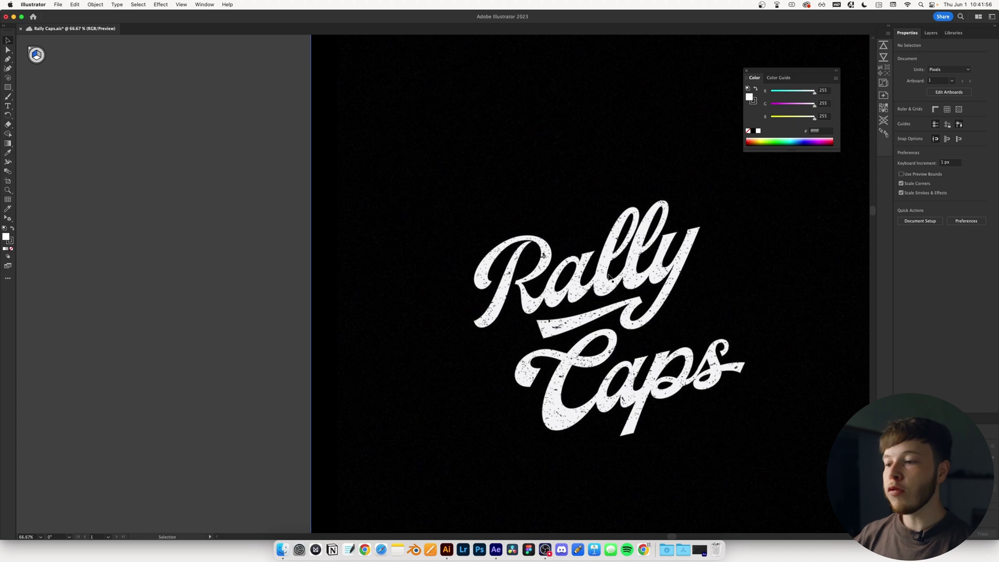
scroll(609, 275, "right", 3)
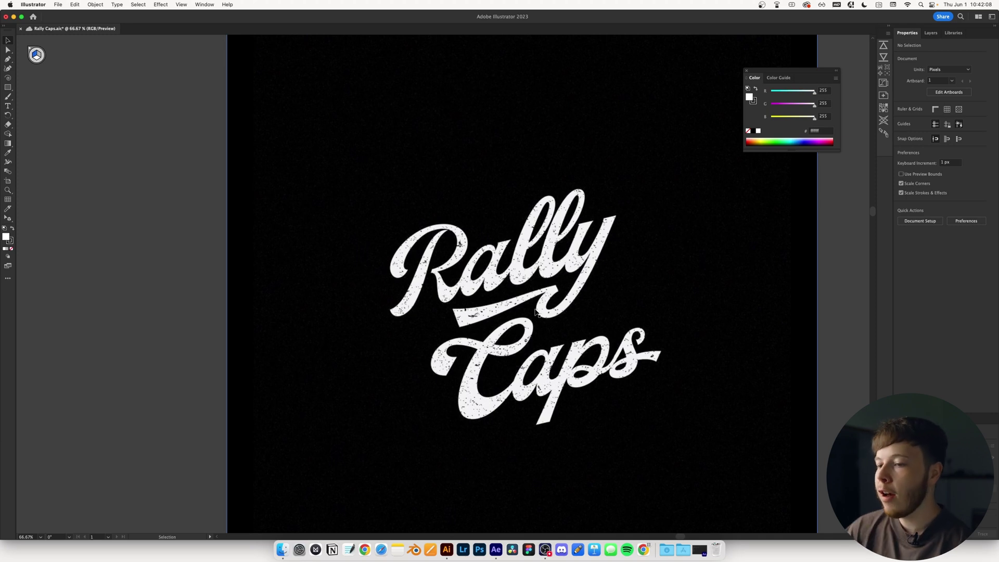
scroll(548, 319, "down", 3)
left_click_drag(277, 299, 703, 272)
scroll(422, 250, "up", 5)
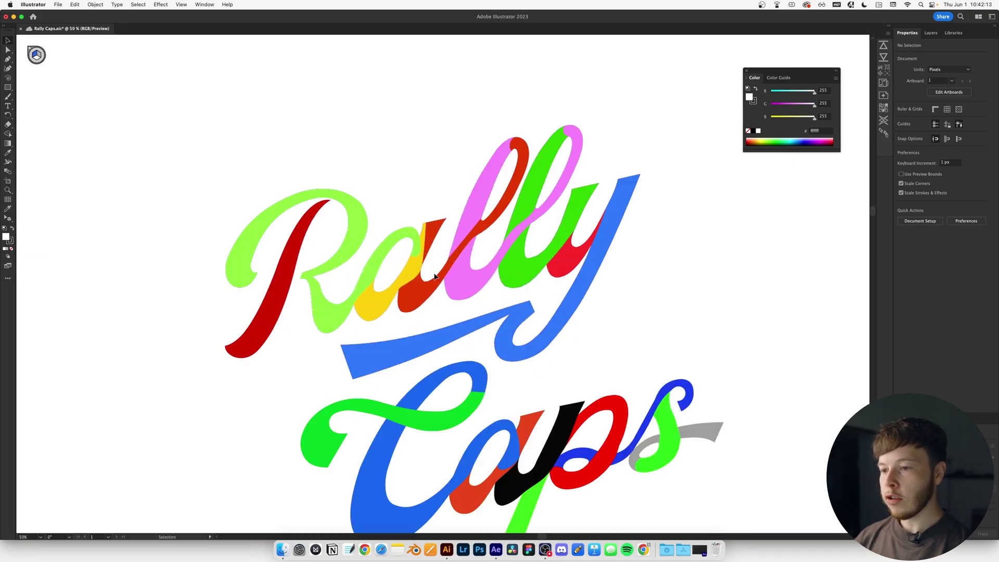
scroll(565, 247, "down", 2)
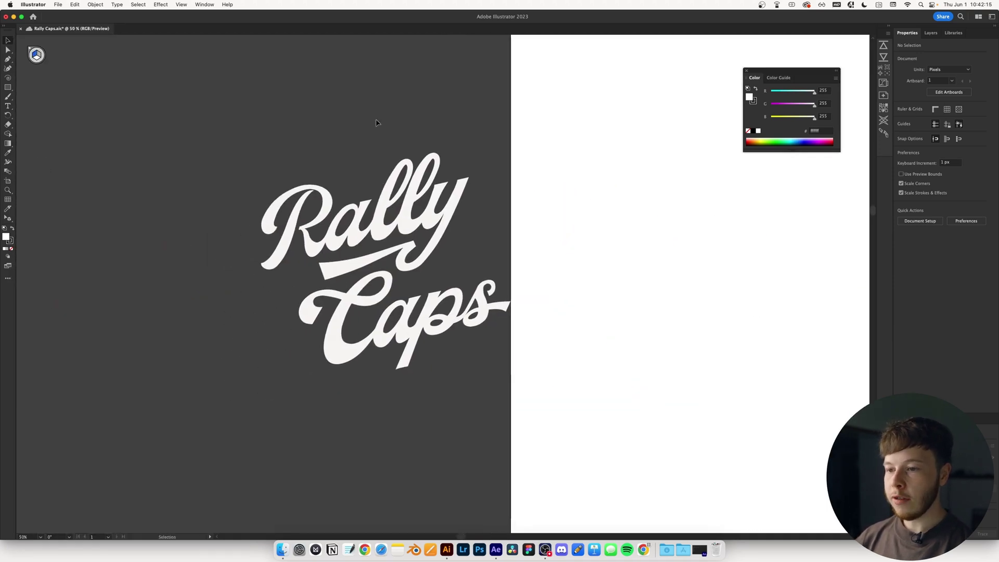
left_click_drag(427, 274, 365, 270)
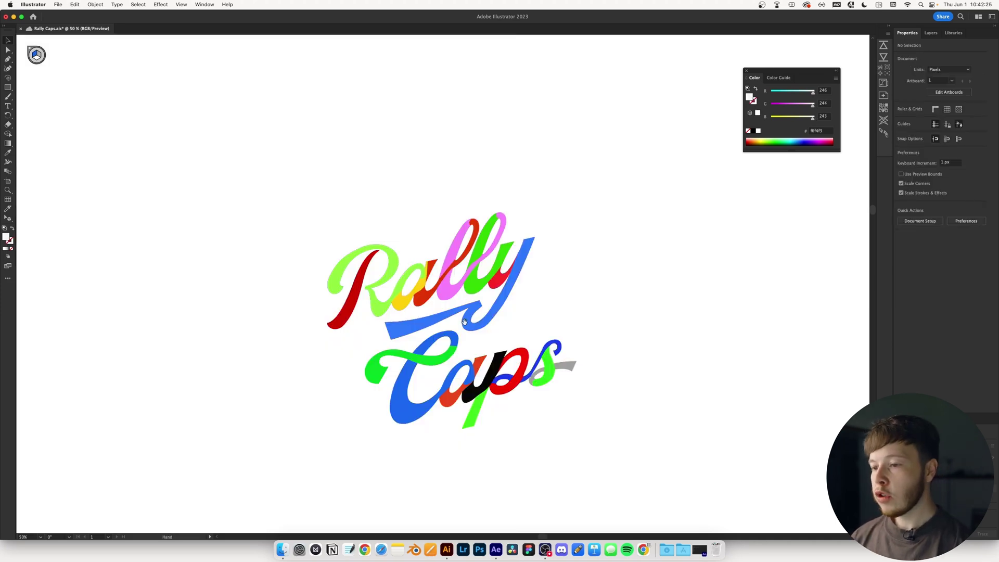
left_click_drag(465, 322, 469, 313)
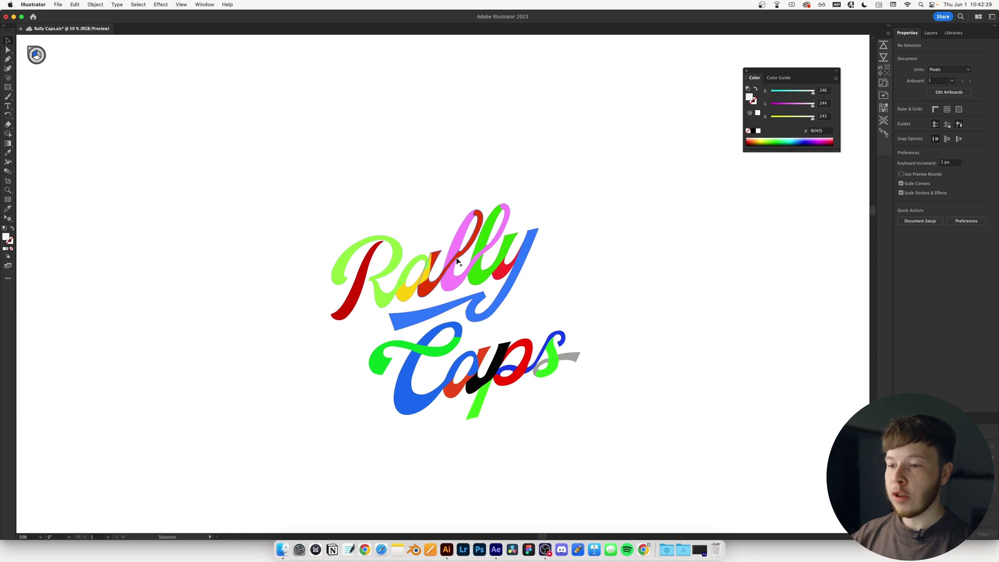
scroll(446, 268, "up", 2)
left_click_drag(357, 317, 368, 291)
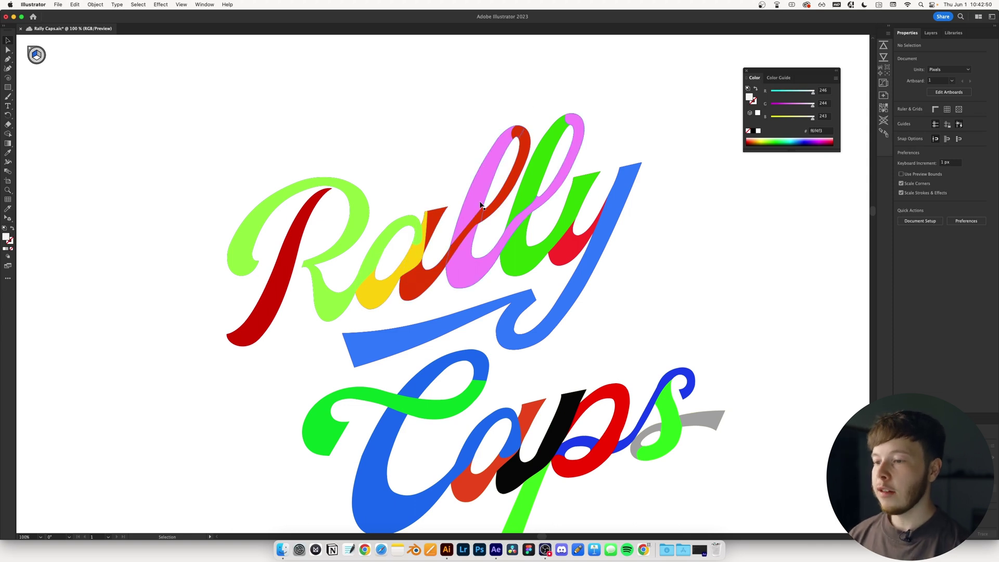
key("super+minus")
left_click_drag(485, 403, 512, 367)
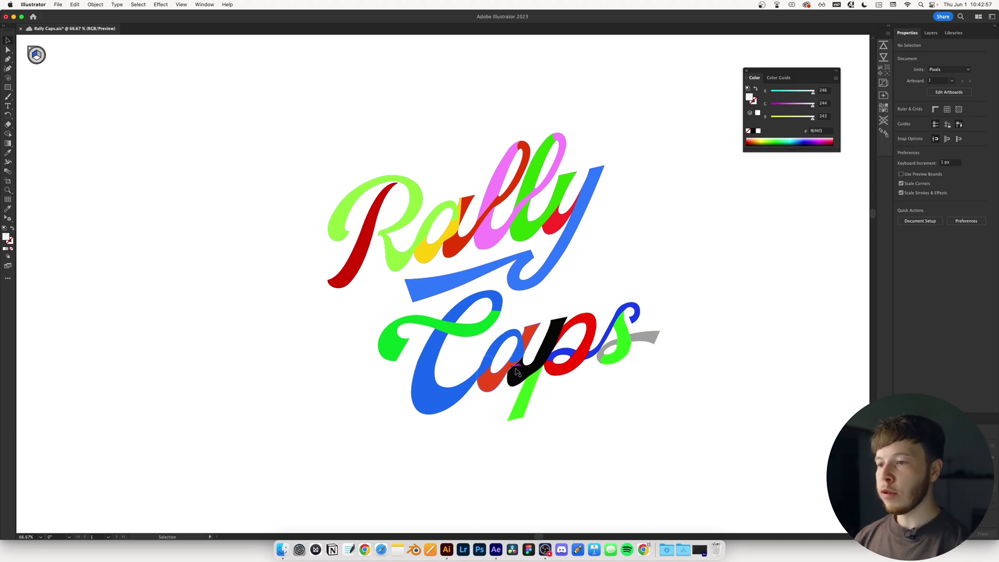
Save the Rally Caps document.
key("super+s")
scroll(513, 371, "down", 1)
left_click_drag(615, 261, 541, 262)
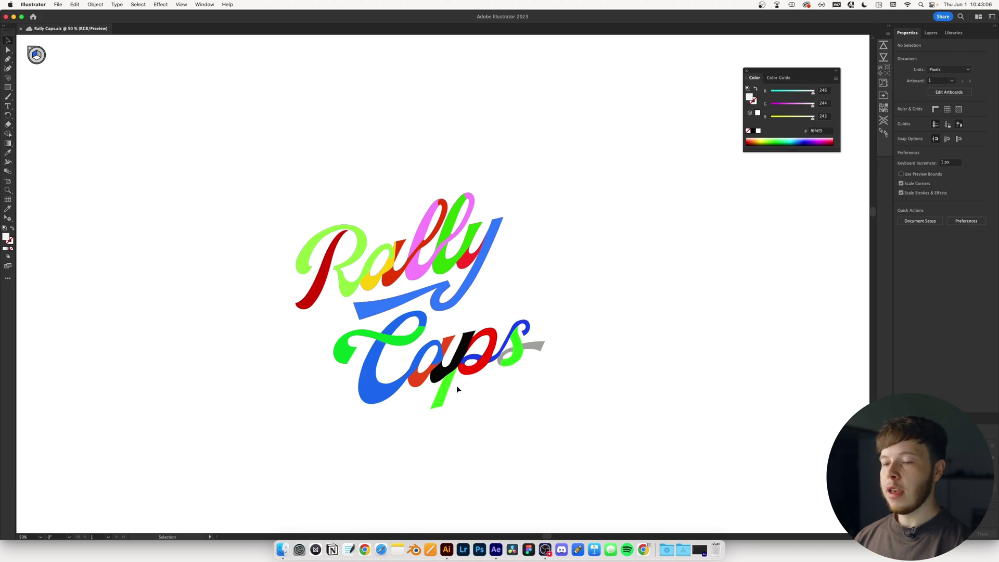
scroll(456, 385, "down", 2)
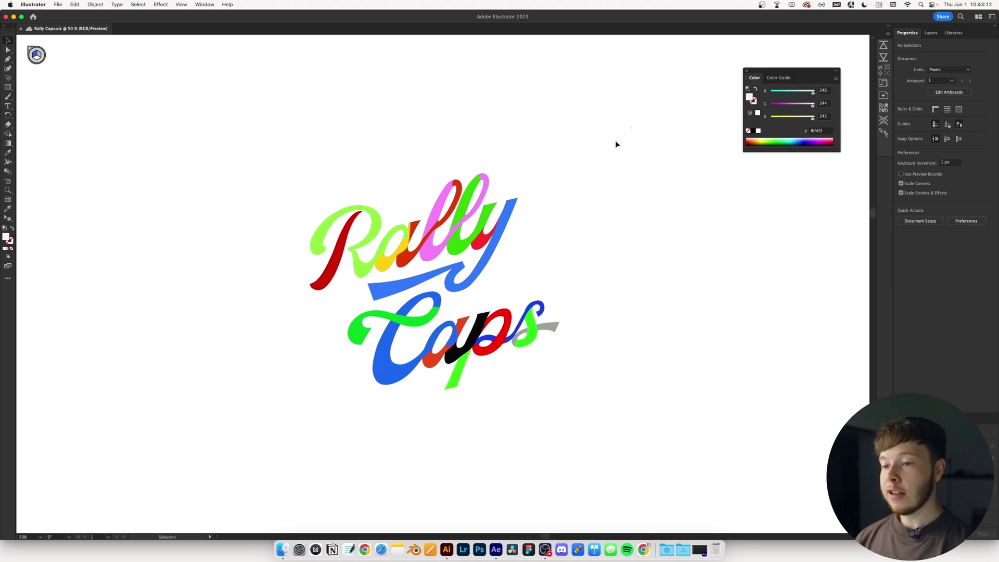
Try black (000000) as the fill colour for all the multicoloured lettering pieces.
key("super+a")
double_click(4, 237)
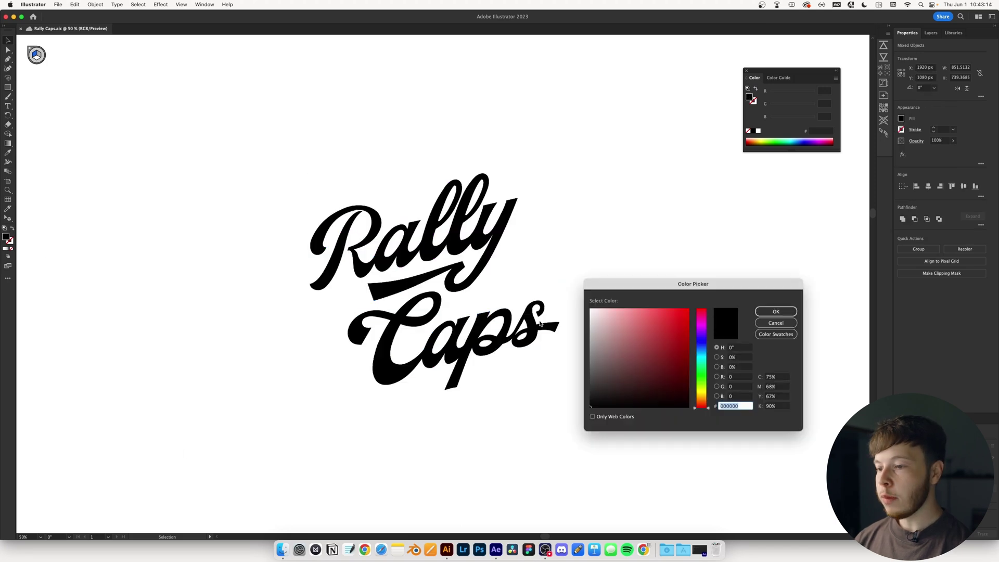
key("Escape")
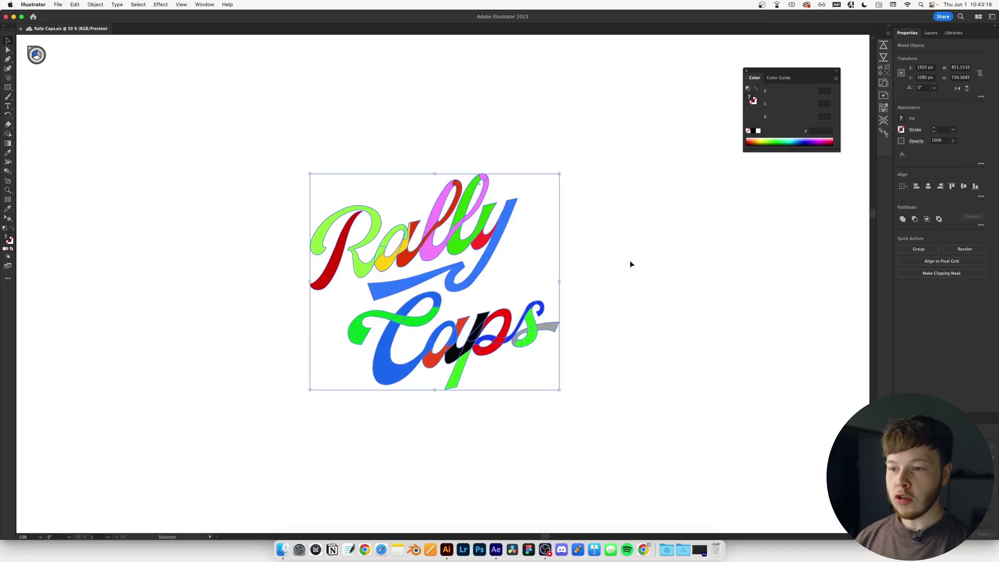
left_click(629, 264)
left_click_drag(508, 243, 542, 244)
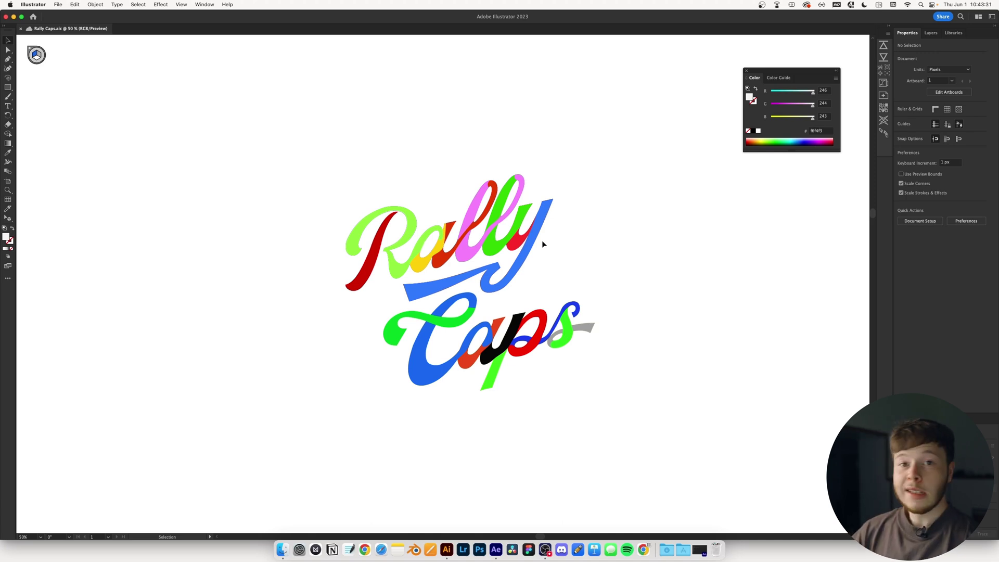
Switch to After Effects and scrub through the lettering reveal in the Logo composition.
left_click_drag(691, 460, 341, 169)
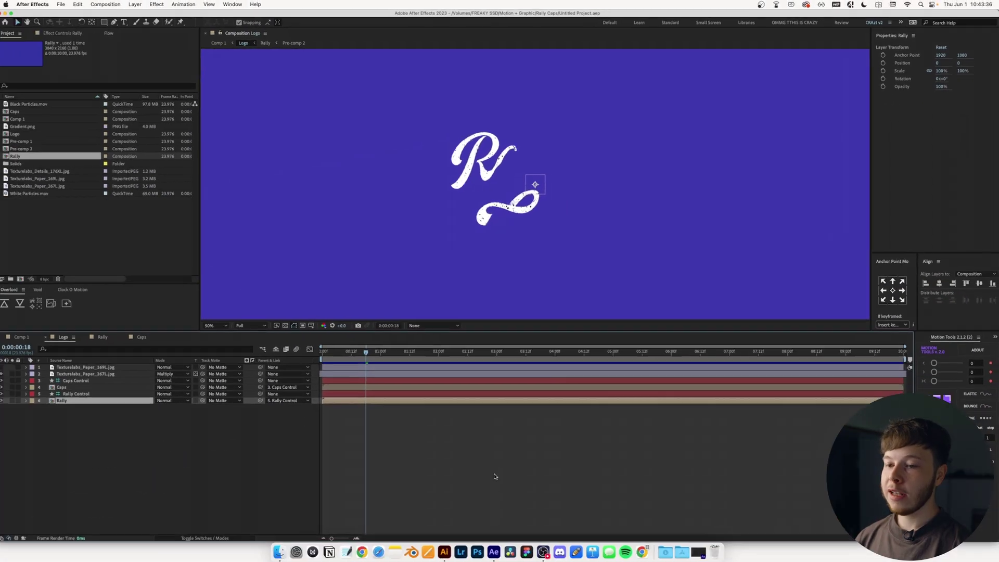
left_click(495, 477)
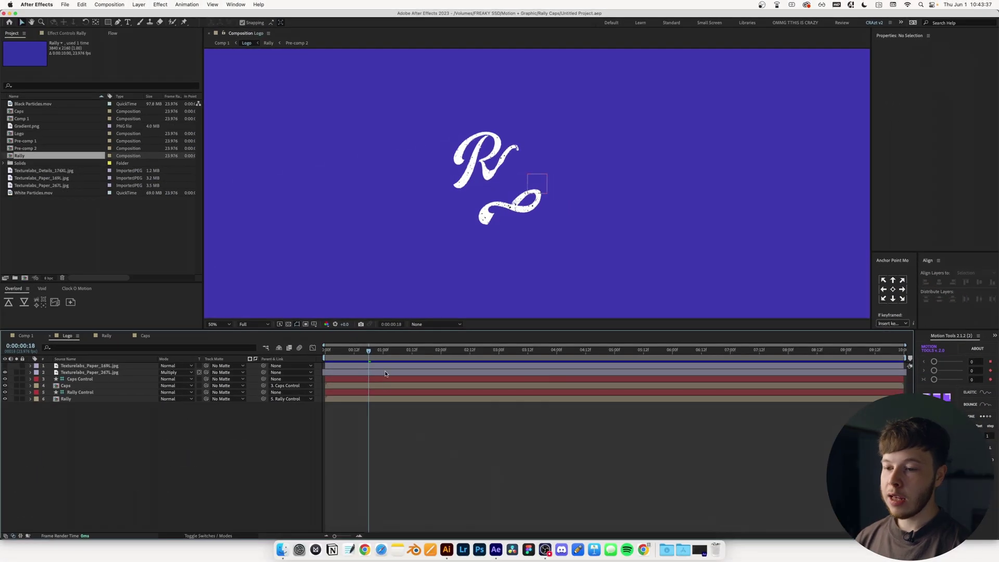
left_click_drag(97, 497, 365, 497)
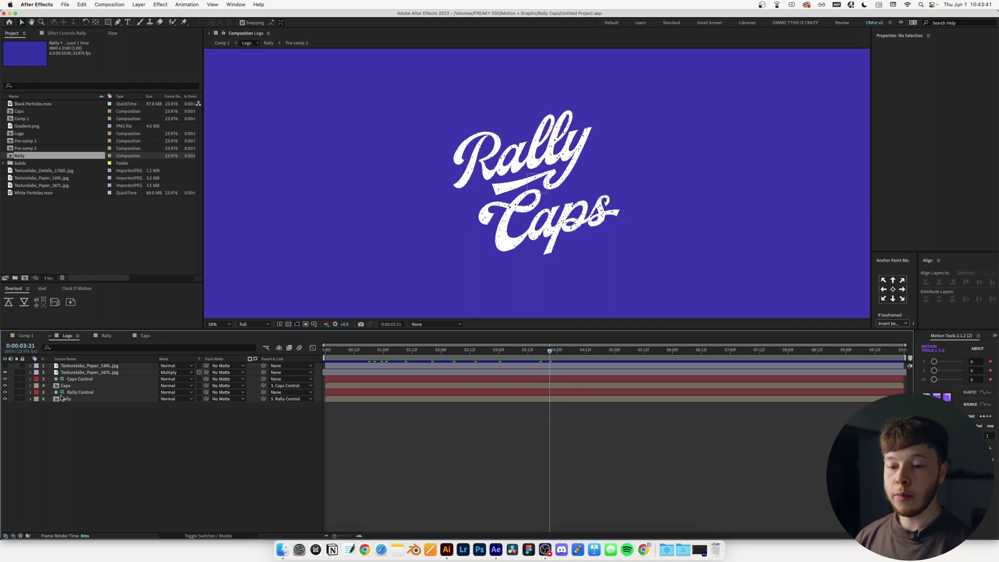
Inspect the keyframed layers of the Rally composition and select the Y leg layer.
left_click(107, 336)
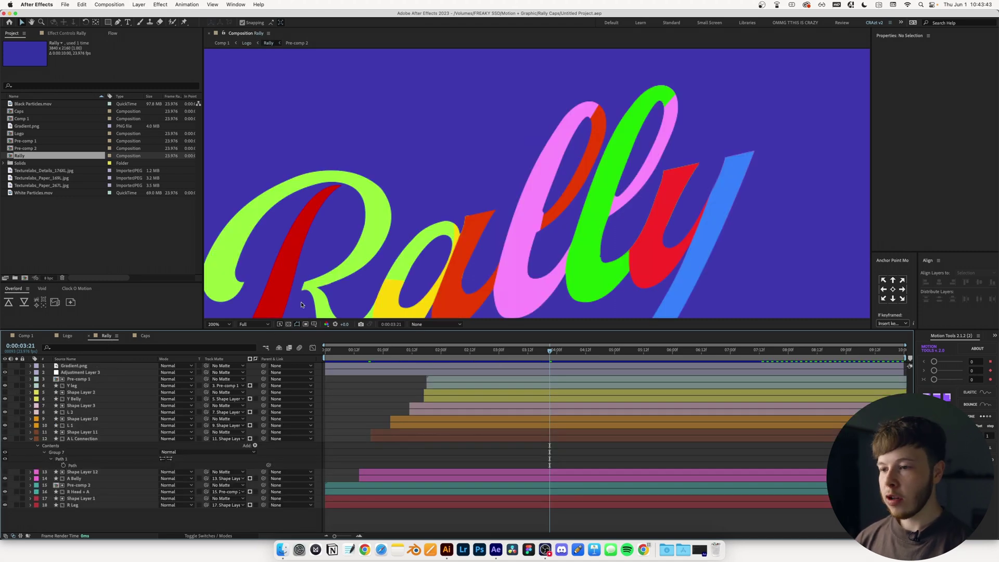
scroll(301, 304, "down", 1)
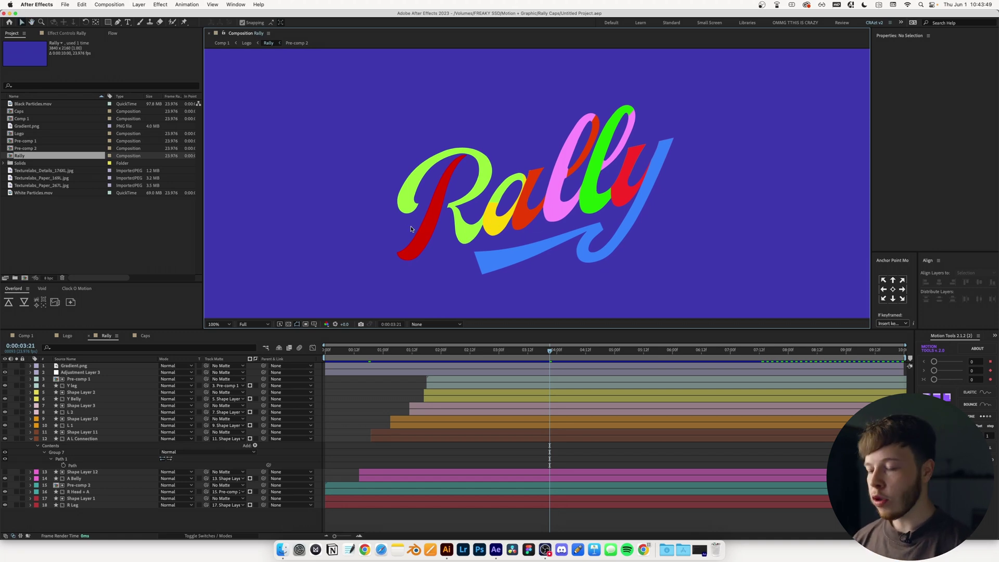
key("u")
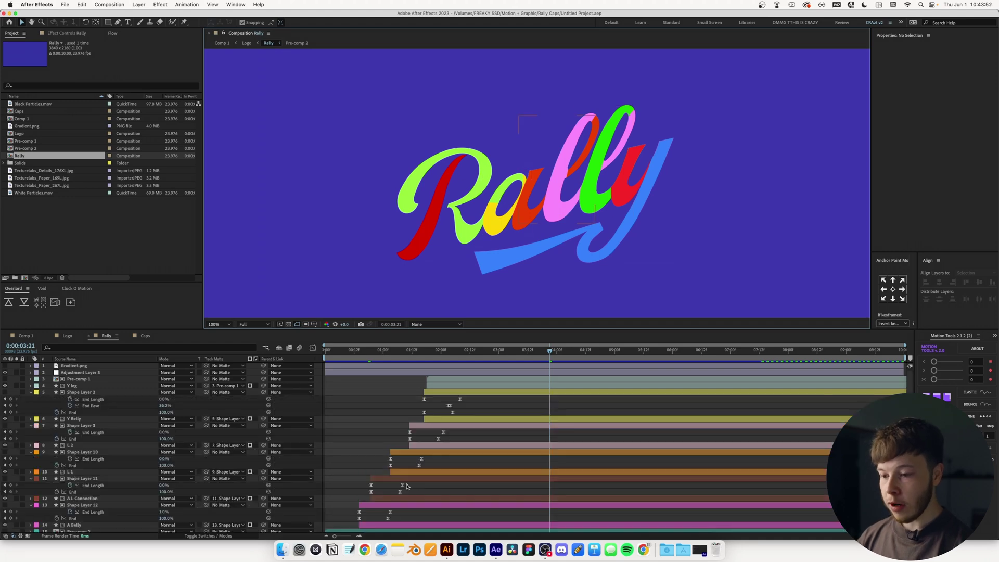
key("u")
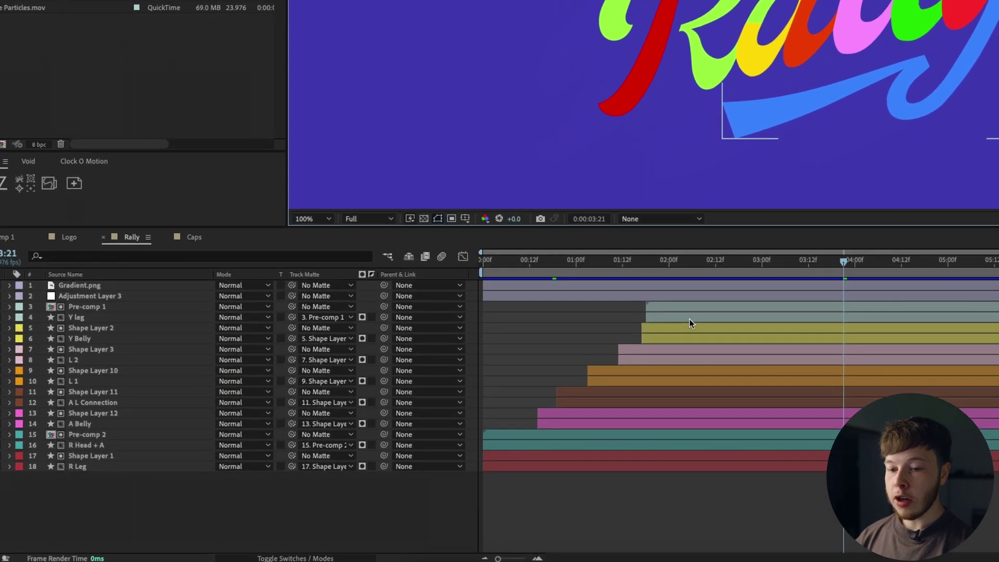
left_click(701, 306)
key("ctrl+Down")
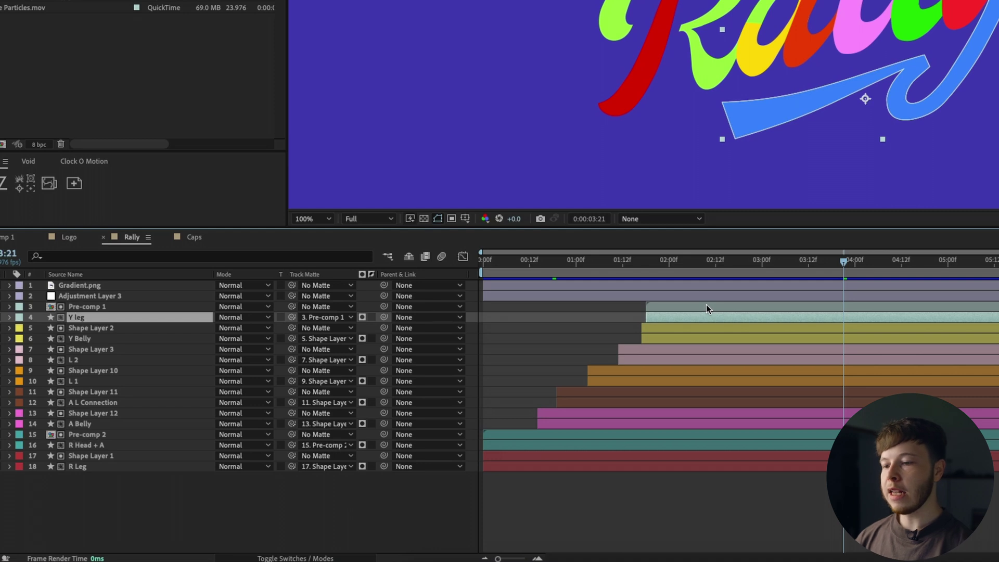
Scrub through the Y reveal in the Rally composition and view the label colour options of Shape Layer 2.
left_click_drag(648, 258, 851, 325)
left_click(672, 479)
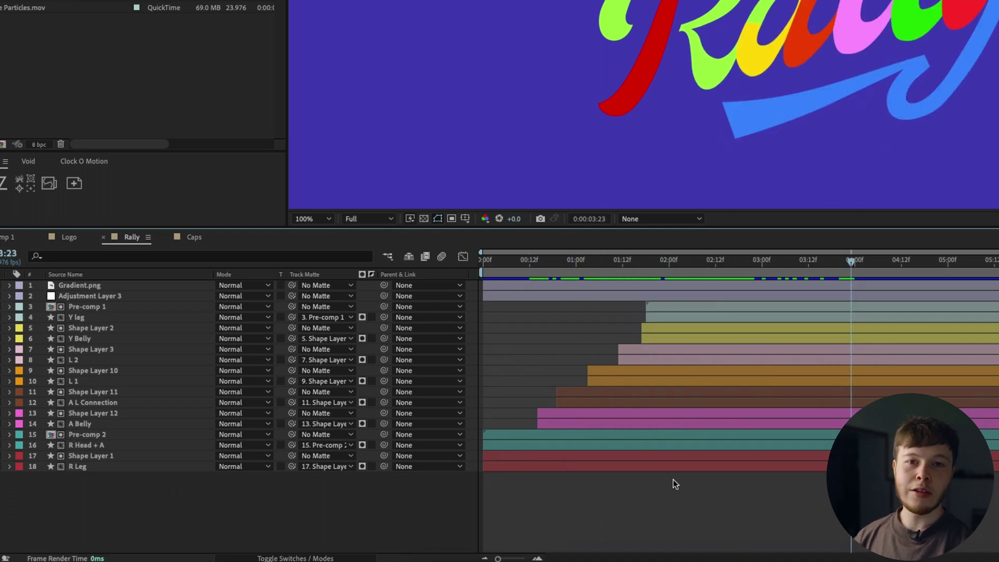
left_click(18, 328)
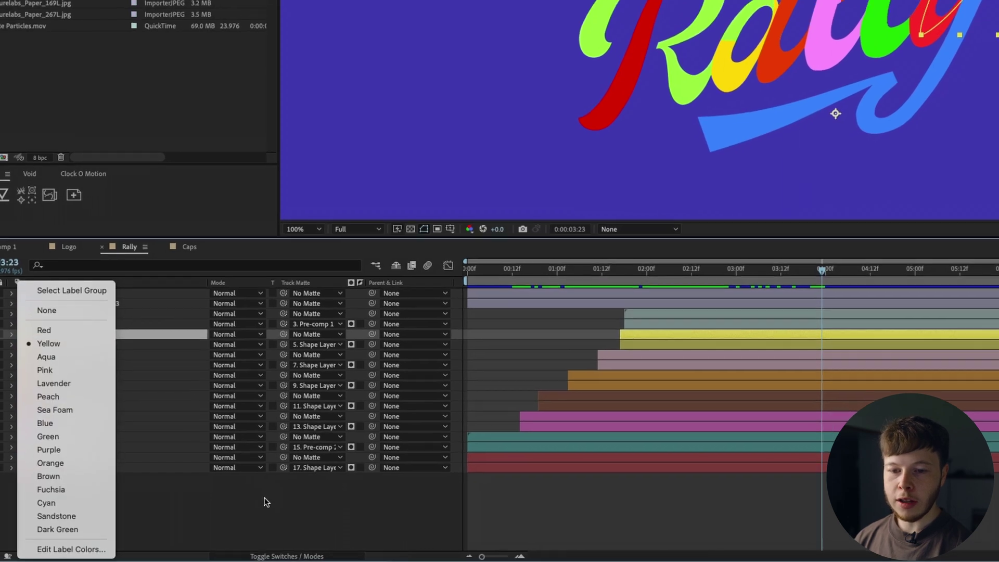
left_click(44, 365)
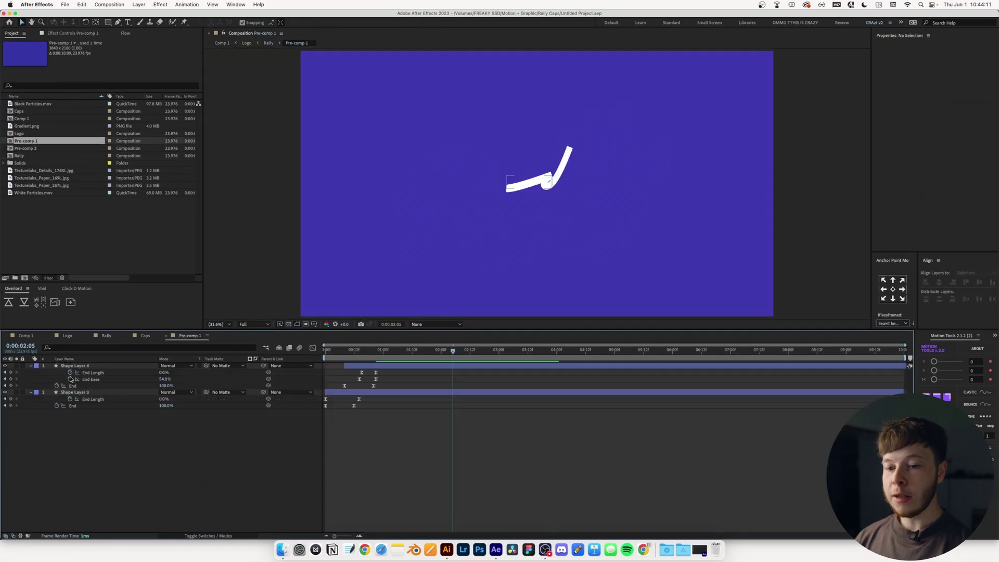
Play and scrub through the animation of the two strokes in Pre-comp 1 from its first frame.
left_click_drag(452, 349, 307, 362)
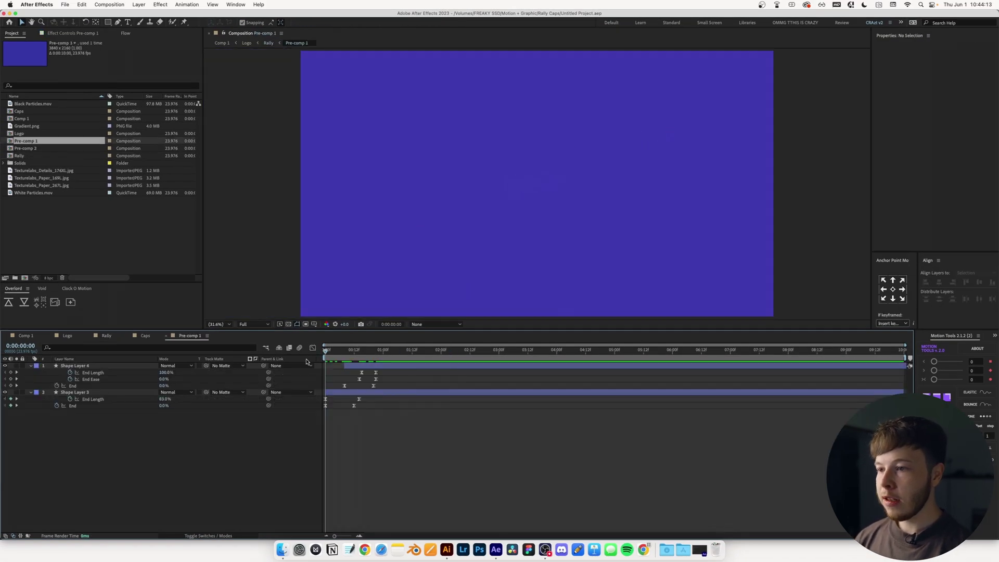
key("space")
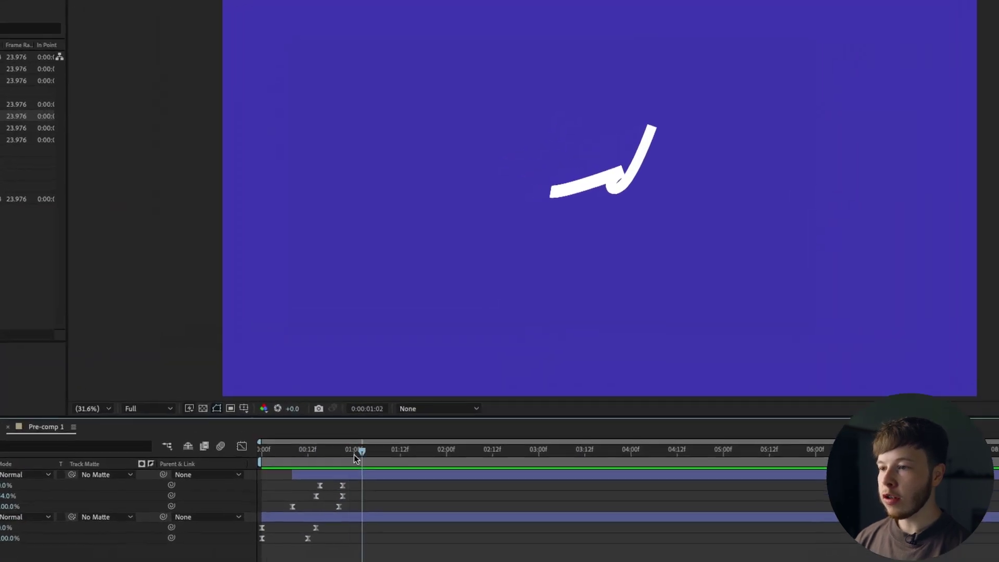
key("space")
mouse_move(259, 481)
left_mouse_down()
mouse_move(328, 489)
mouse_move(267, 501)
mouse_move(320, 494)
left_mouse_up()
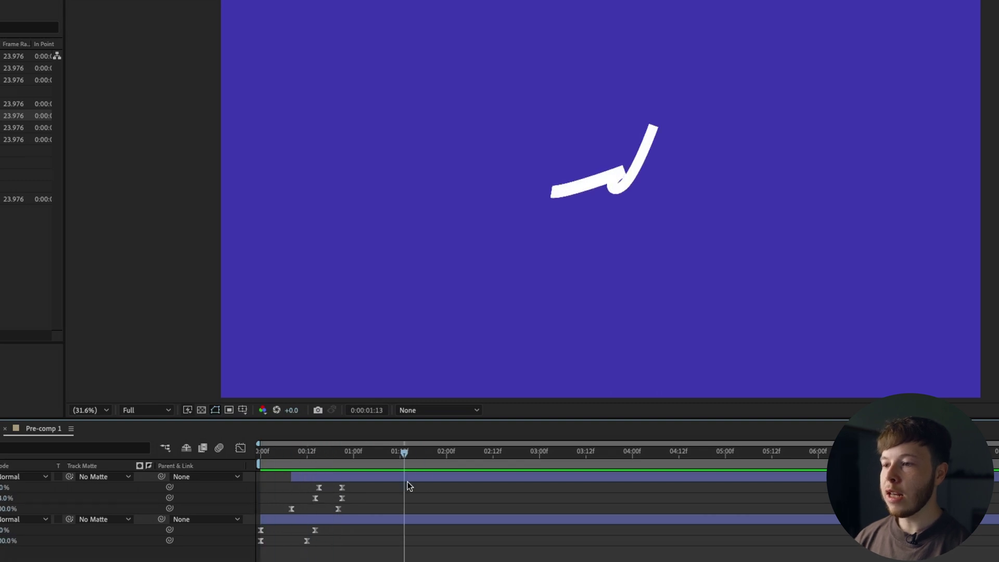
mouse_move(379, 455)
left_mouse_down()
mouse_move(277, 468)
mouse_move(335, 462)
left_mouse_up()
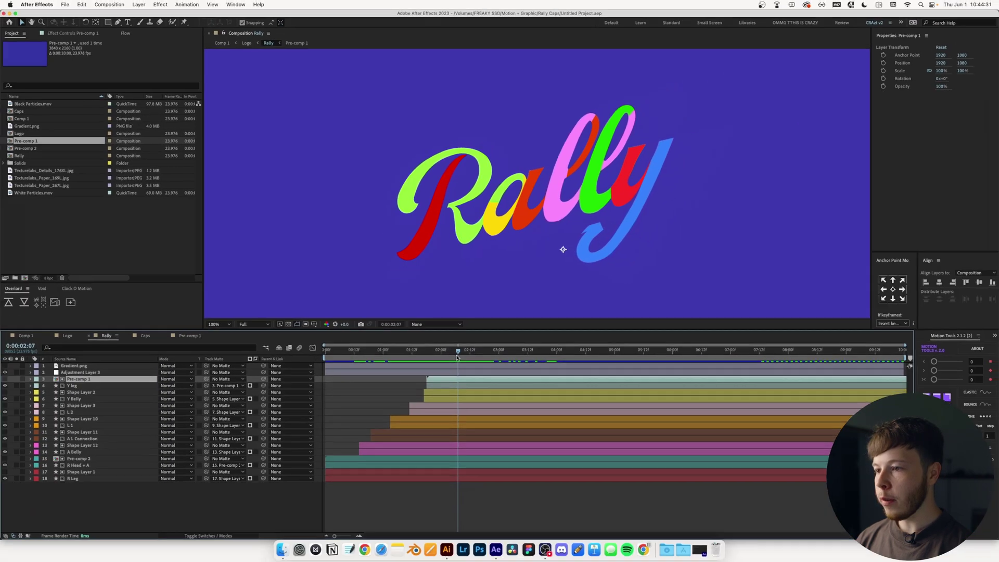
Preview the lettering reveal in the Rally composition from two different start points.
mouse_move(457, 357)
left_mouse_down()
mouse_move(481, 356)
mouse_move(435, 366)
mouse_move(489, 360)
mouse_move(405, 360)
left_mouse_up()
key("space")
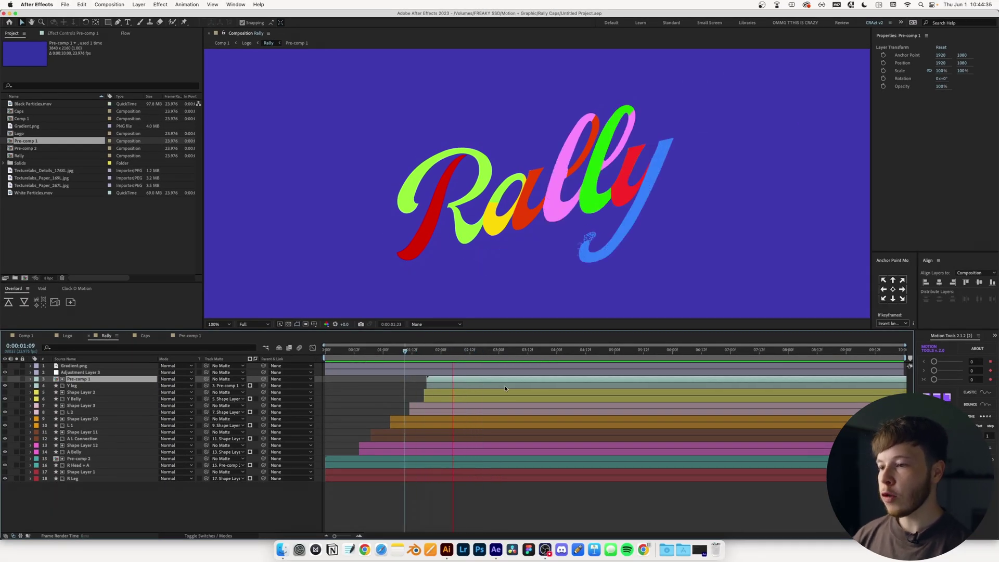
left_click(504, 389)
left_click(362, 347)
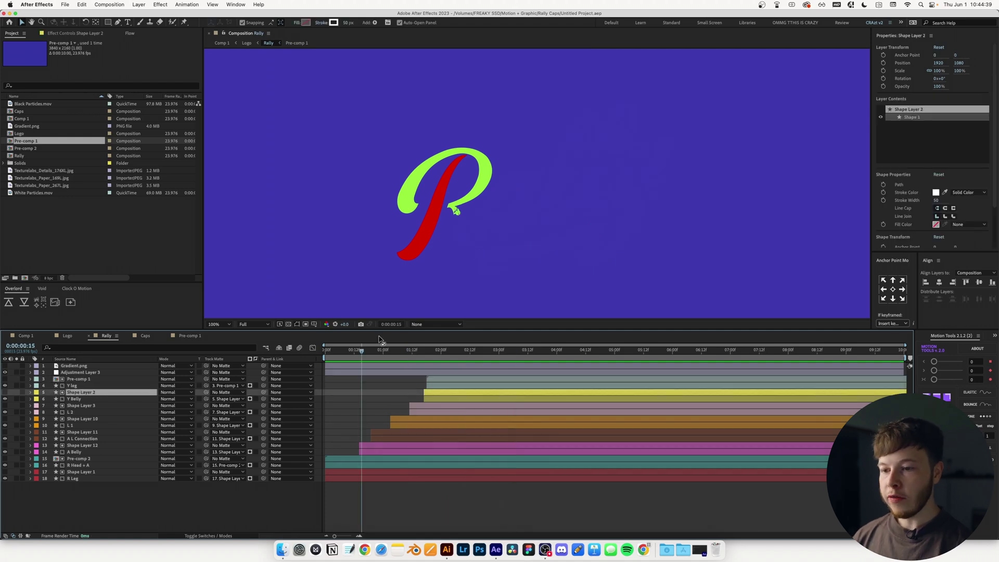
key("space")
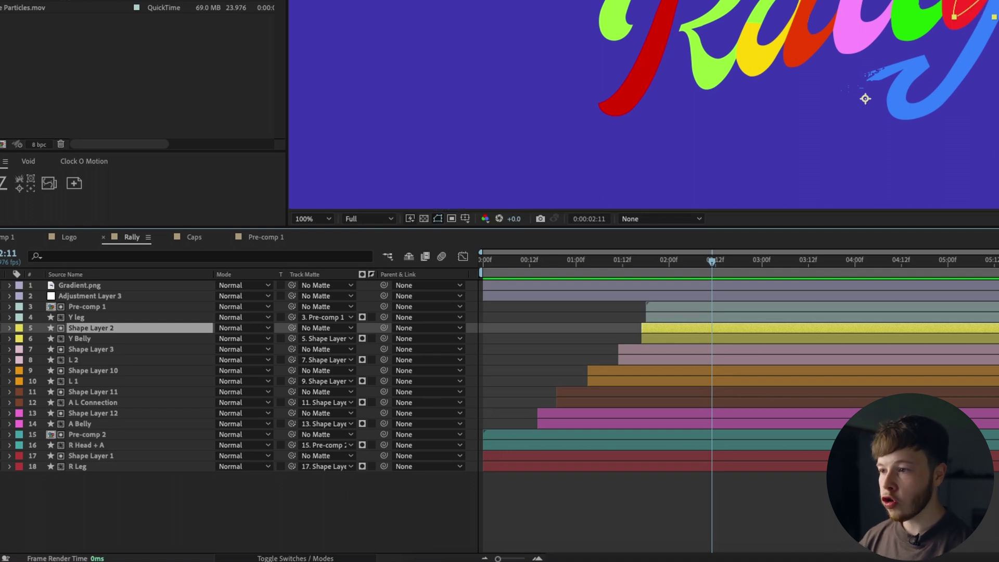
Reveal the keyframes of Shape Layer 2 and scrub through the matte stroke that reveals the Y belly.
left_click(686, 260)
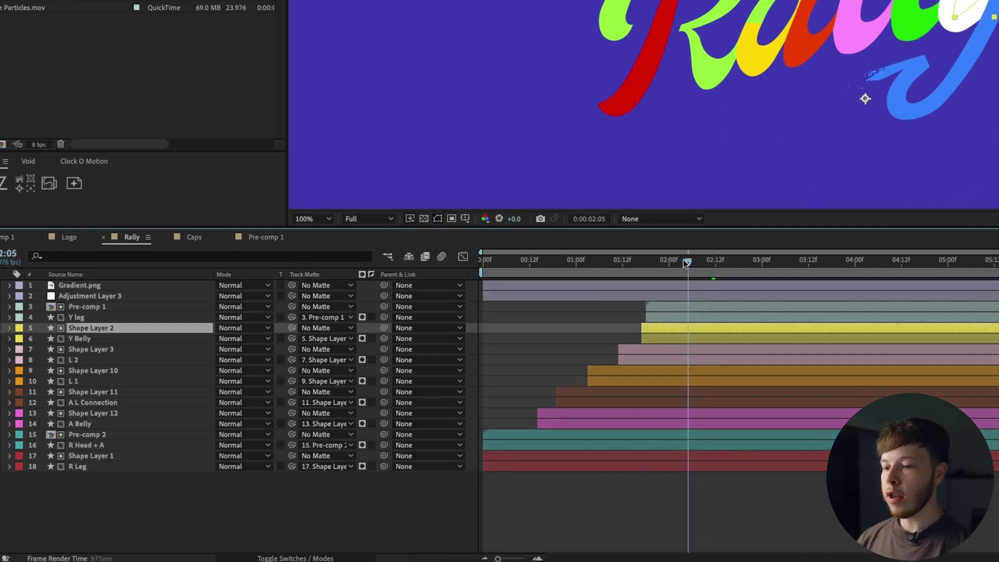
mouse_move(684, 263)
left_mouse_down()
mouse_move(631, 267)
mouse_move(672, 270)
left_mouse_up()
key("u")
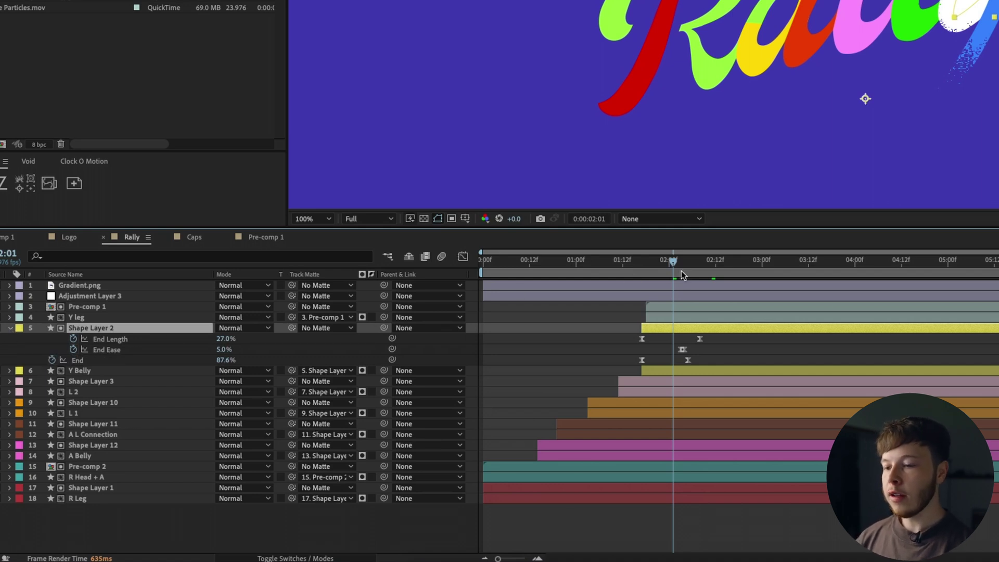
left_click_drag(669, 270, 651, 271)
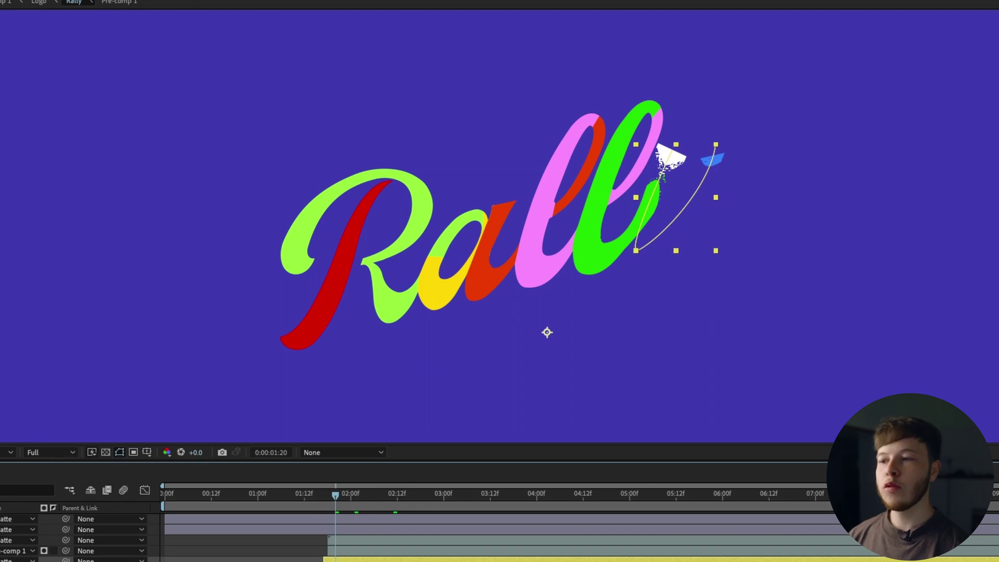
Reveal the keyframes of all Rally layers and scrub through the staggered letter reveals.
key("ctrl+shift+a")
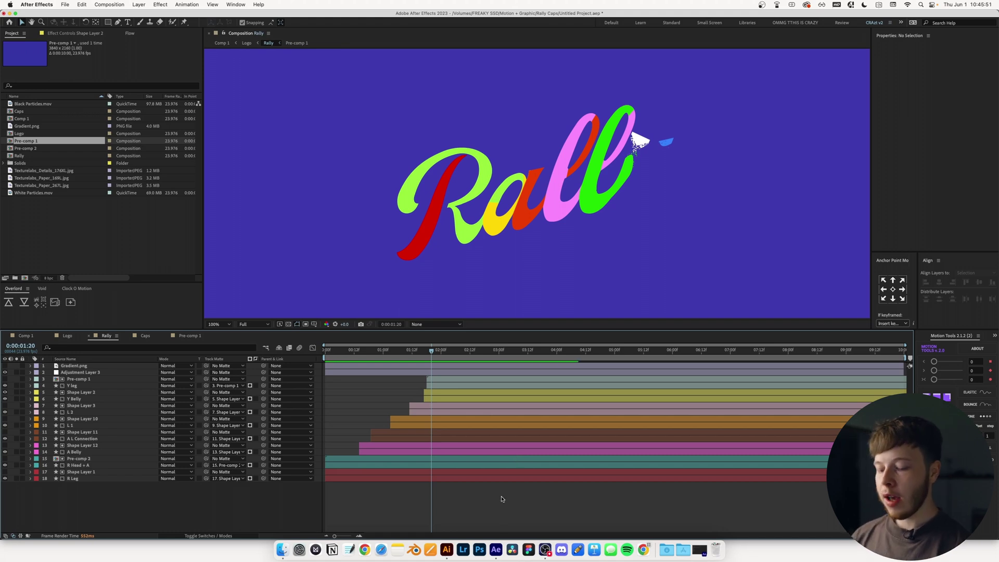
key("u")
scroll(468, 479, "down", 3)
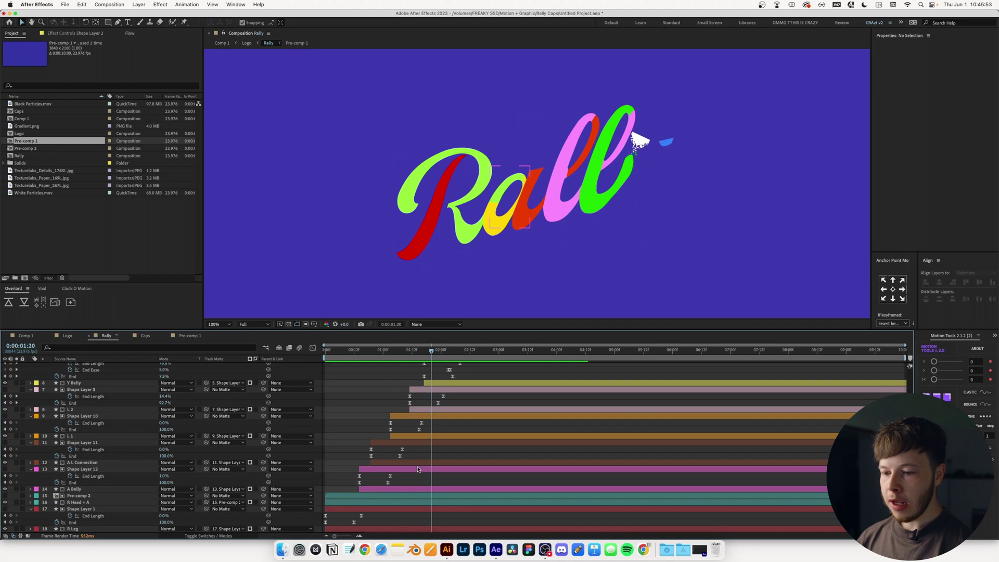
left_click_drag(424, 349, 373, 349)
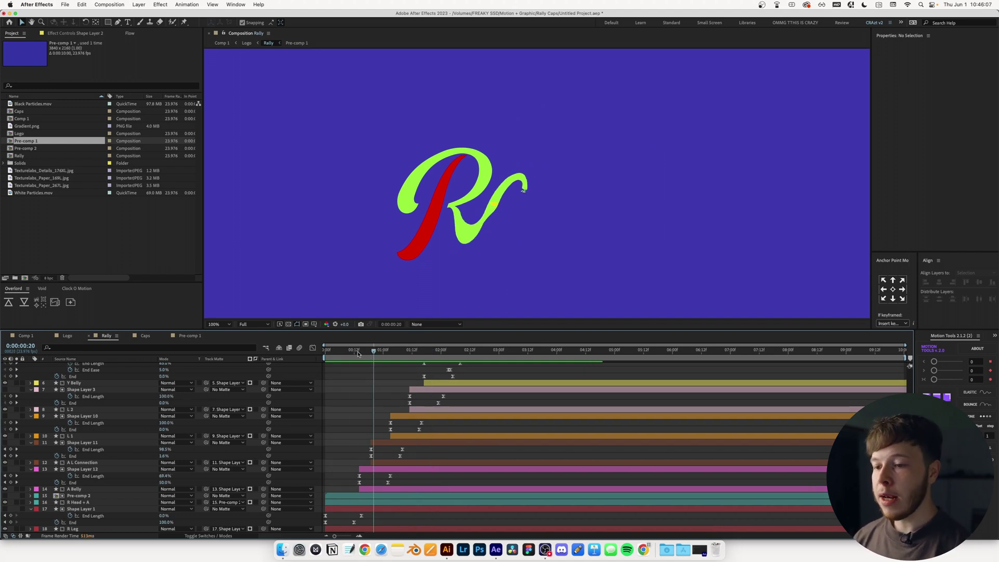
mouse_move(358, 354)
left_mouse_down()
mouse_move(340, 352)
mouse_move(412, 354)
left_mouse_up()
left_click_drag(412, 354, 438, 363)
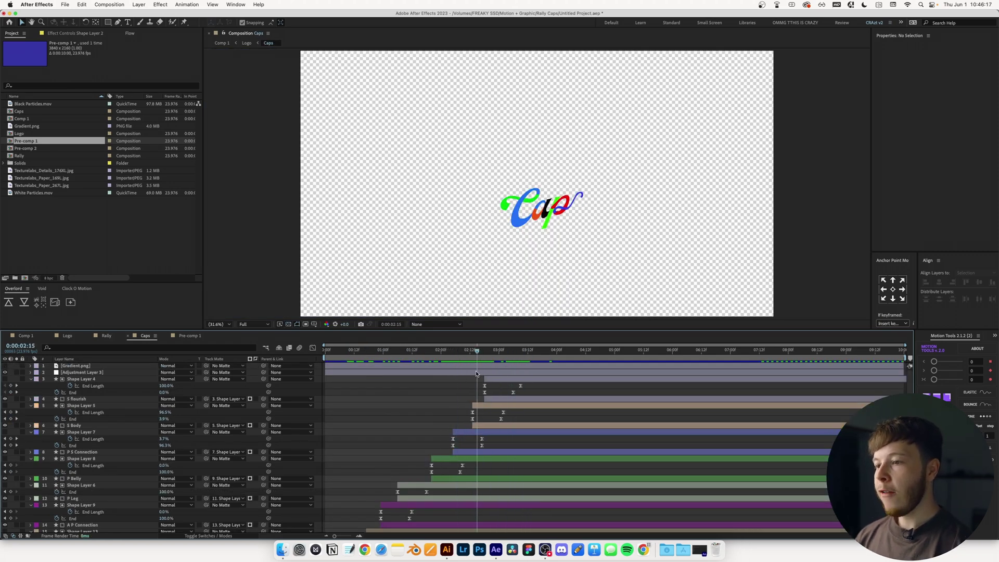
Examine the Caps lettering up close in the Caps composition while scrubbing through its p and s reveal.
key("period")
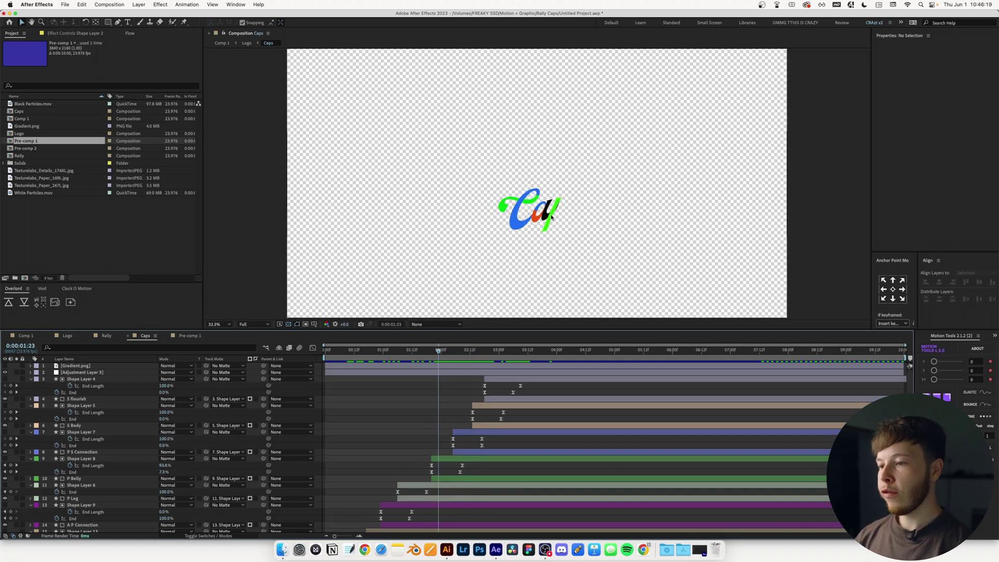
key("period")
key("period")
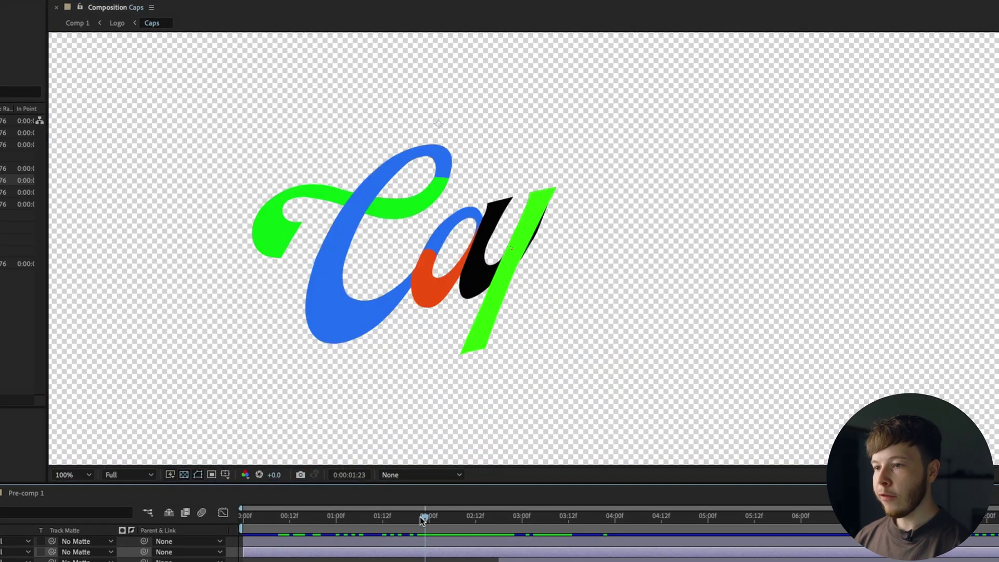
mouse_move(419, 517)
left_mouse_down()
mouse_move(466, 510)
mouse_move(449, 520)
mouse_move(499, 521)
left_mouse_up()
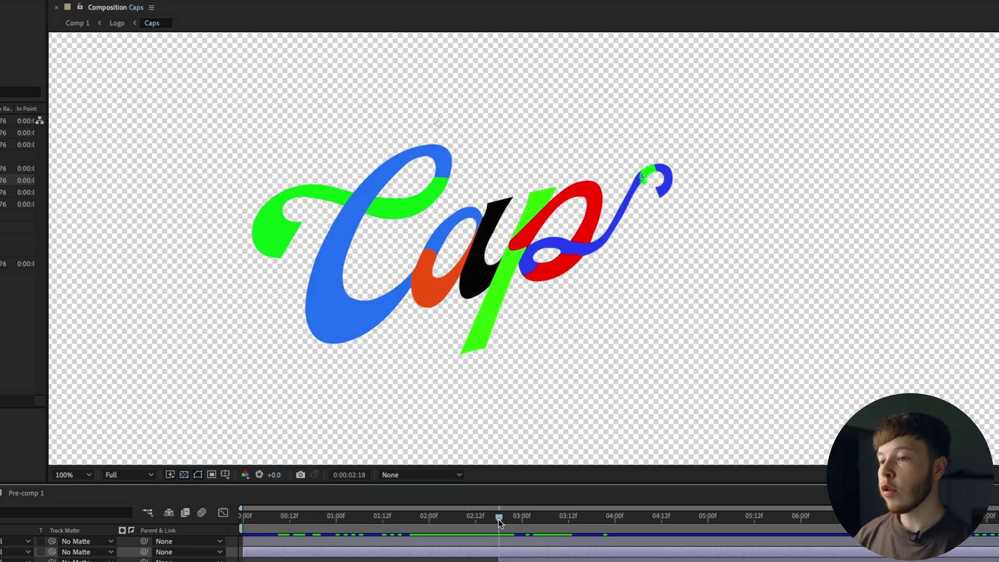
mouse_move(499, 519)
left_mouse_down()
mouse_move(405, 526)
mouse_move(526, 520)
left_mouse_up()
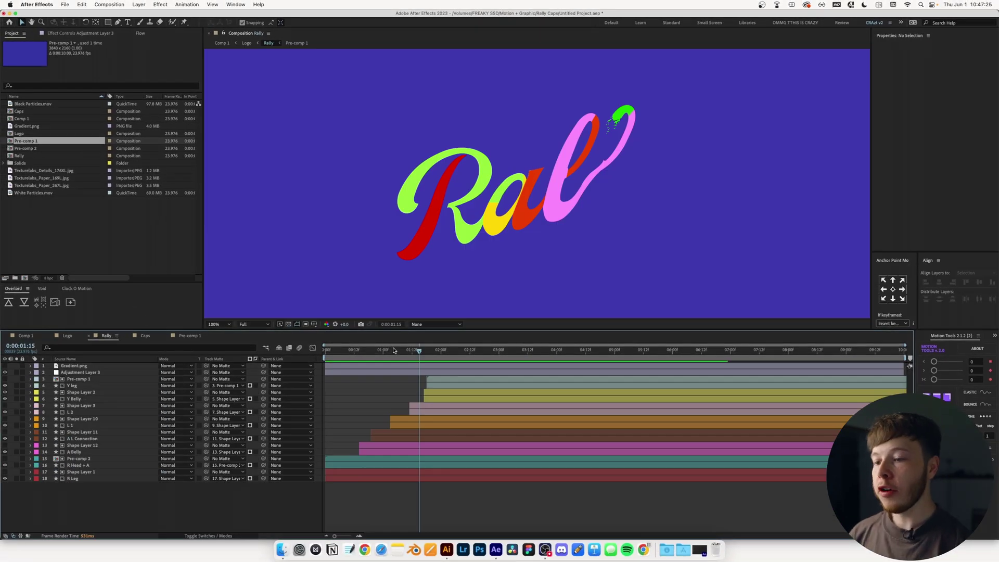
Scrub the Rally reveal and switch to Illustrator to view the textured white Rally Caps lettering on the black artboard.
left_click_drag(394, 350, 461, 364)
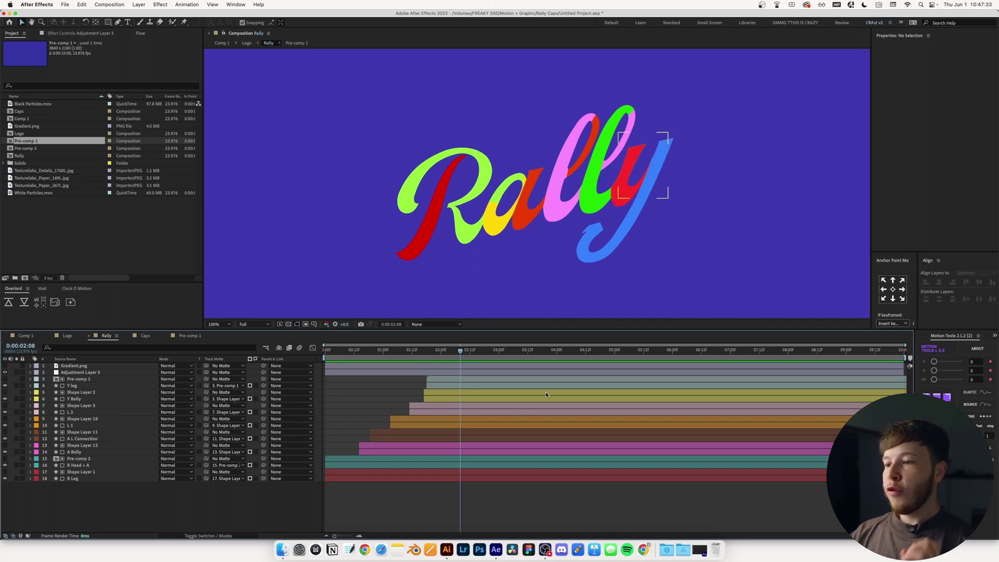
key("super+Tab")
left_click(709, 308)
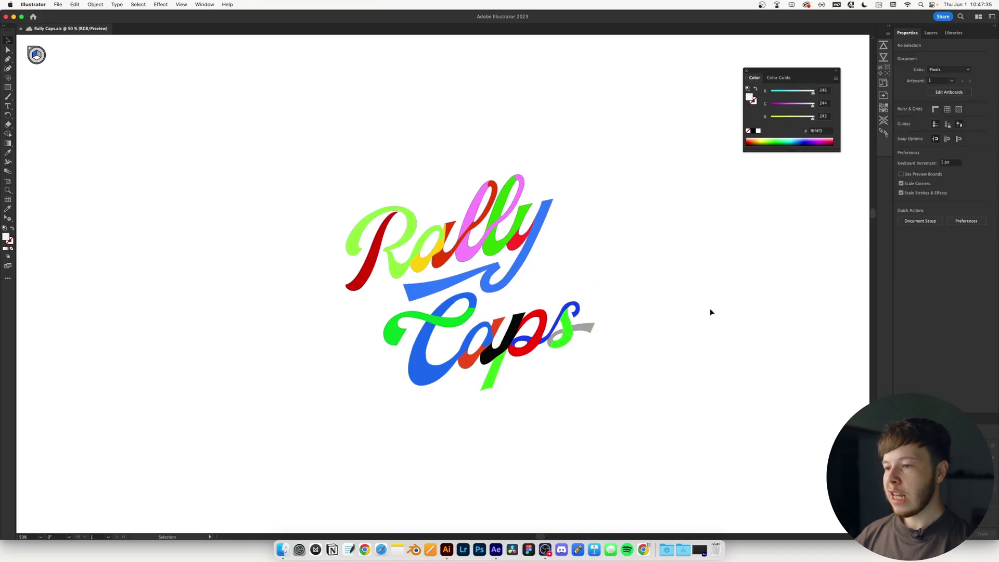
left_click_drag(710, 308, 538, 255)
scroll(537, 256, "right", 5)
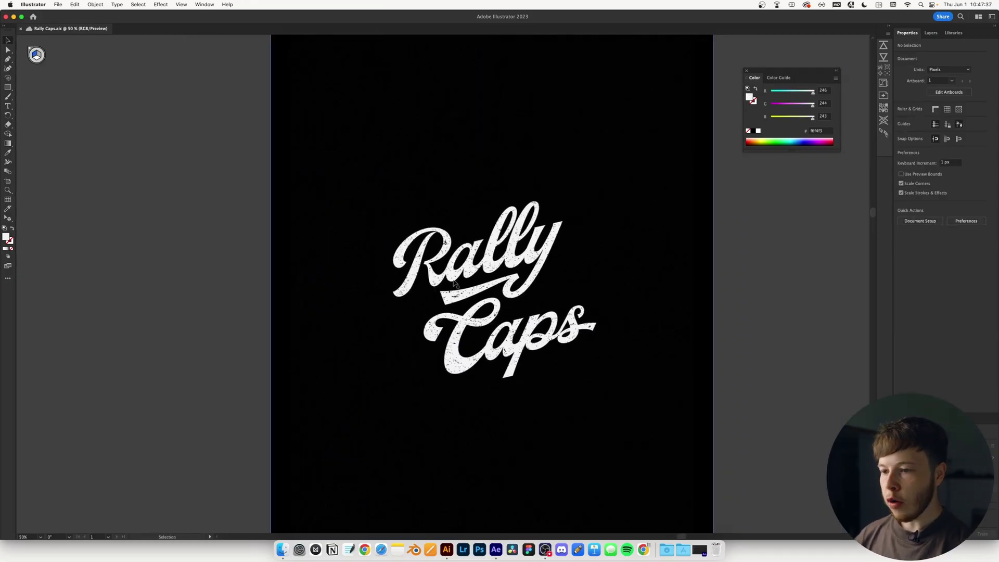
Return to After Effects, show the Gradient.png layer in the Rally composition to examine it, and hide it again.
key("super+Tab")
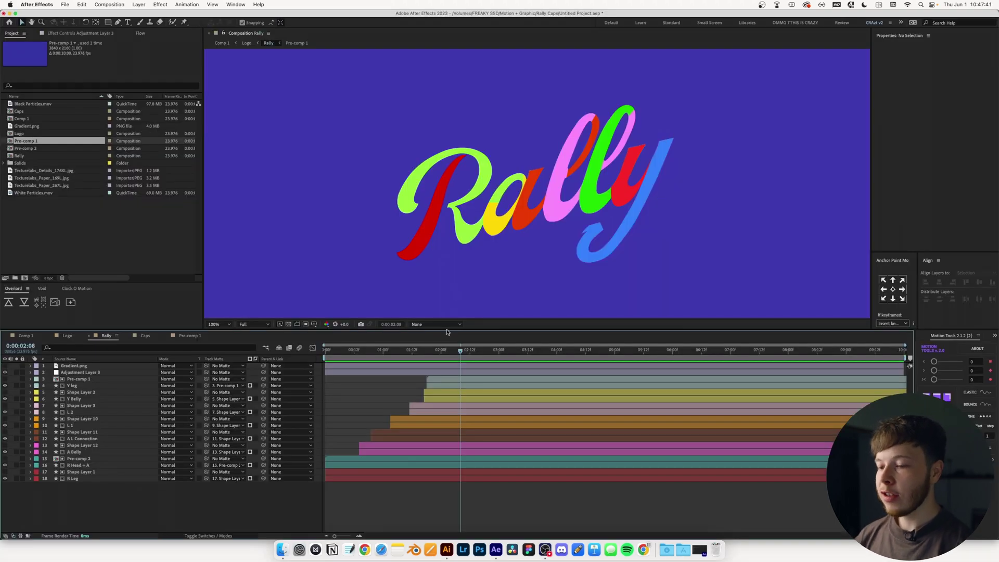
left_click_drag(437, 351, 379, 358)
left_click(78, 366)
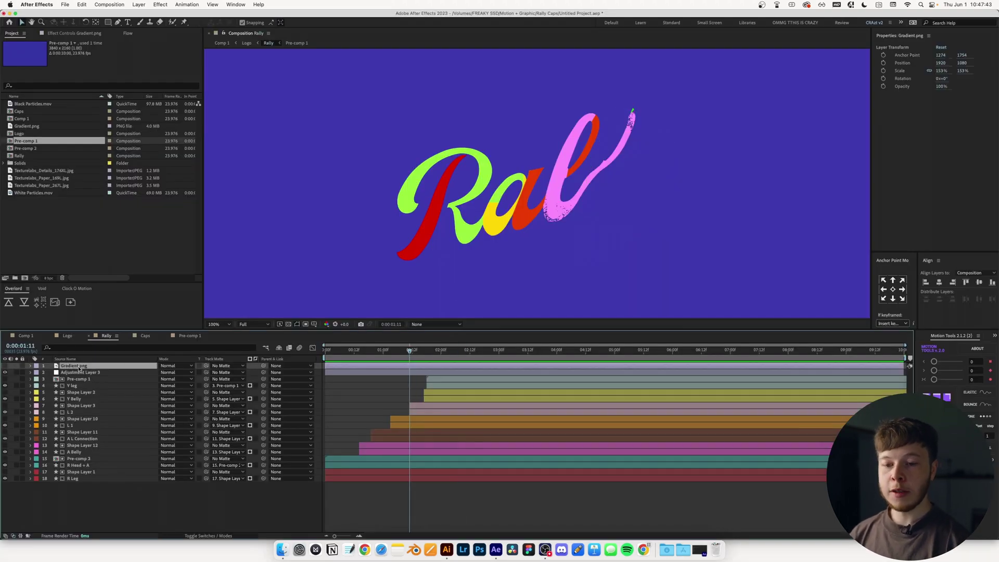
left_click(5, 366)
scroll(562, 245, "down", 4)
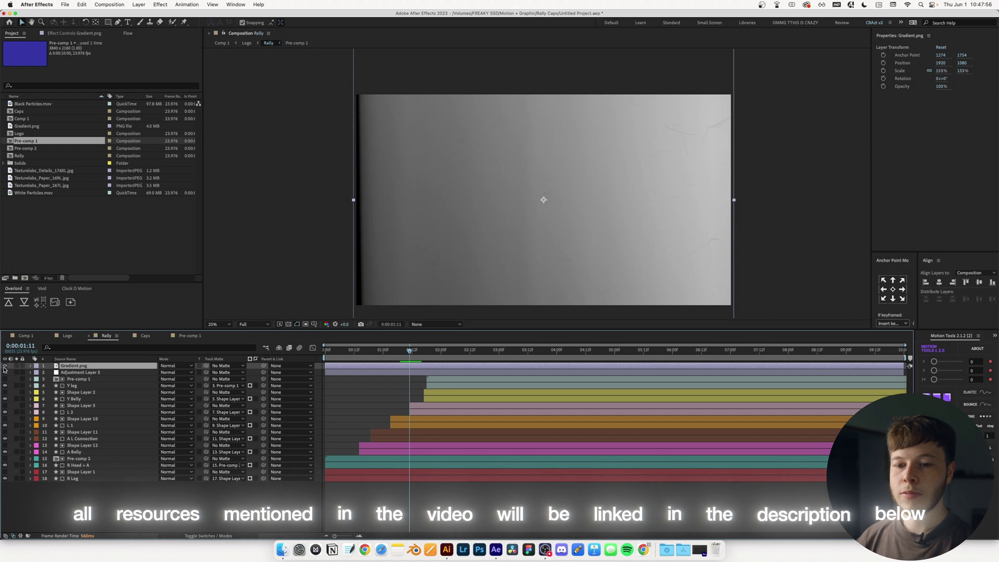
scroll(442, 208, "up", 3)
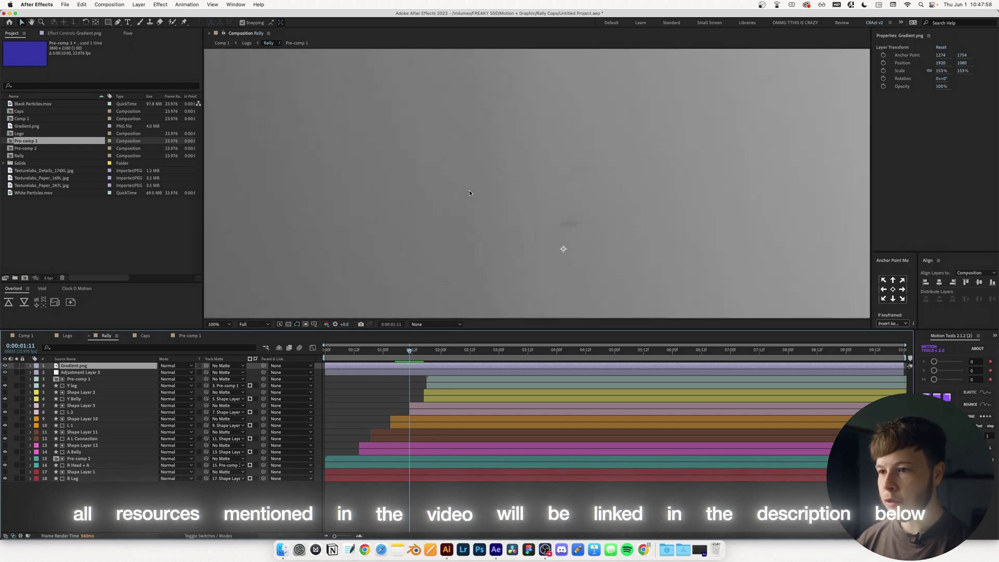
scroll(405, 197, "down", 4)
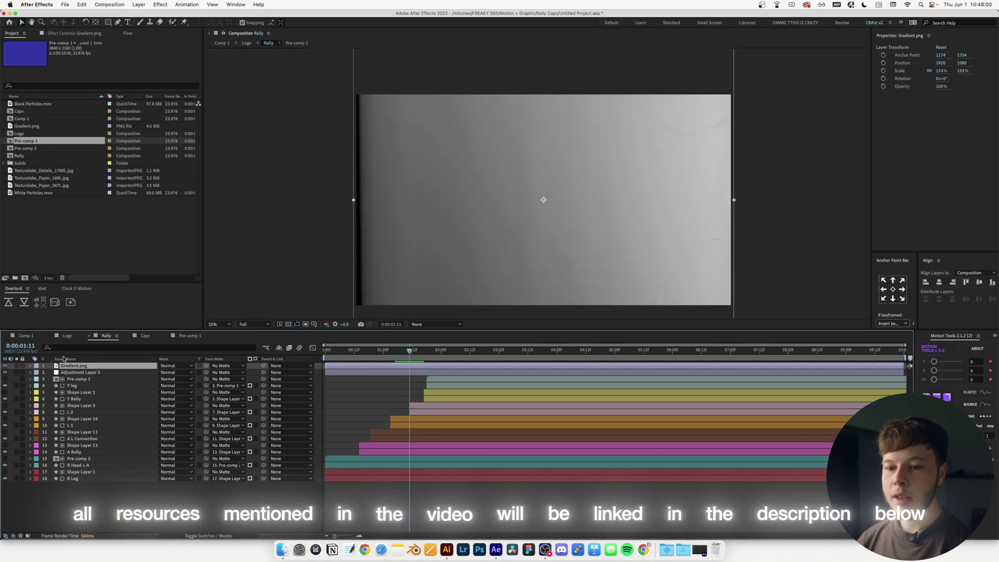
left_click(6, 365)
scroll(600, 193, "up", 4)
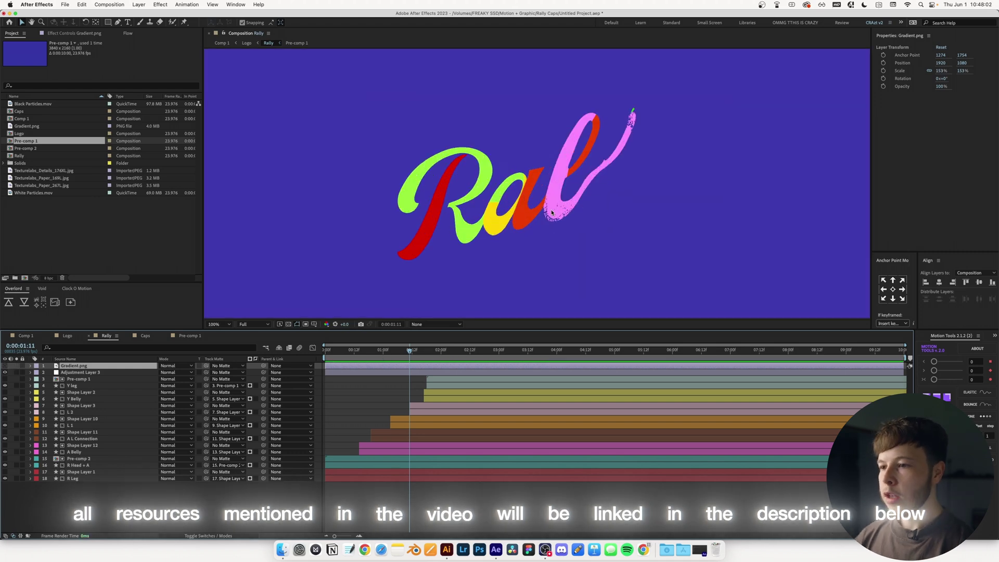
Select Adjustment Layer 3 and display its Time Displacement effect settings.
left_click_drag(600, 193, 598, 193)
left_click(67, 373)
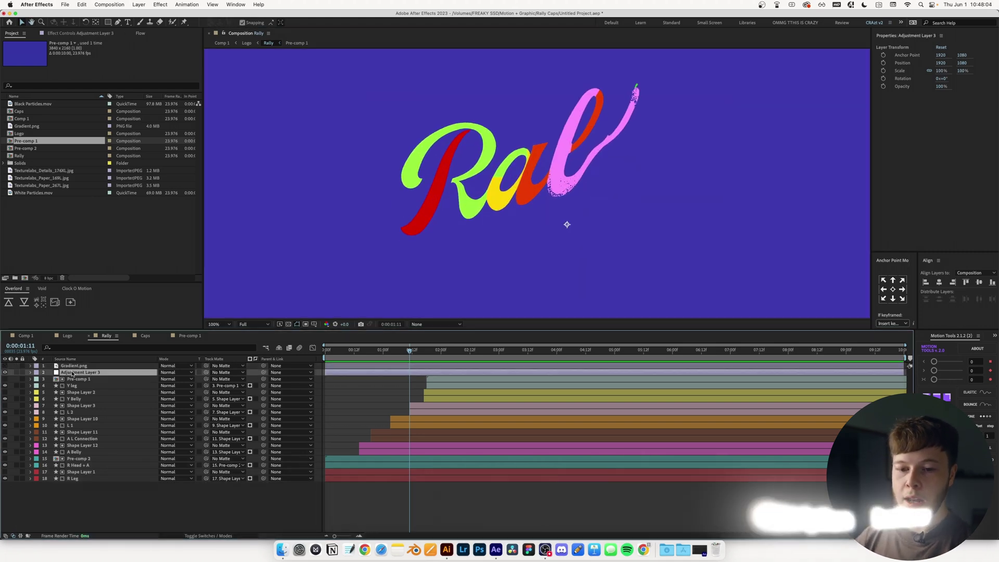
left_click(83, 32)
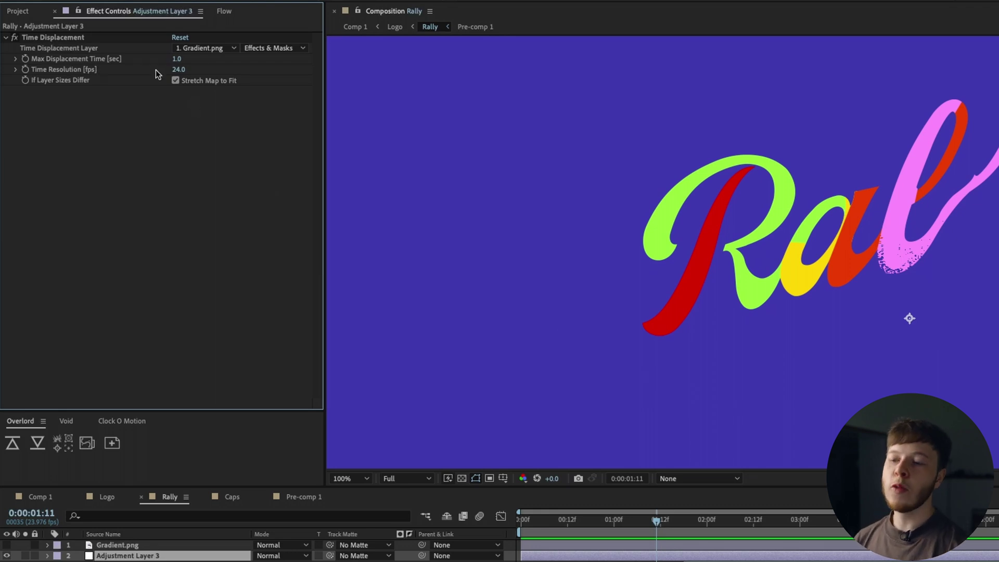
Inspect the rough edges of the displaced lettering up close, and play and scrub through the Rally reveal.
scroll(894, 259, "up", 3)
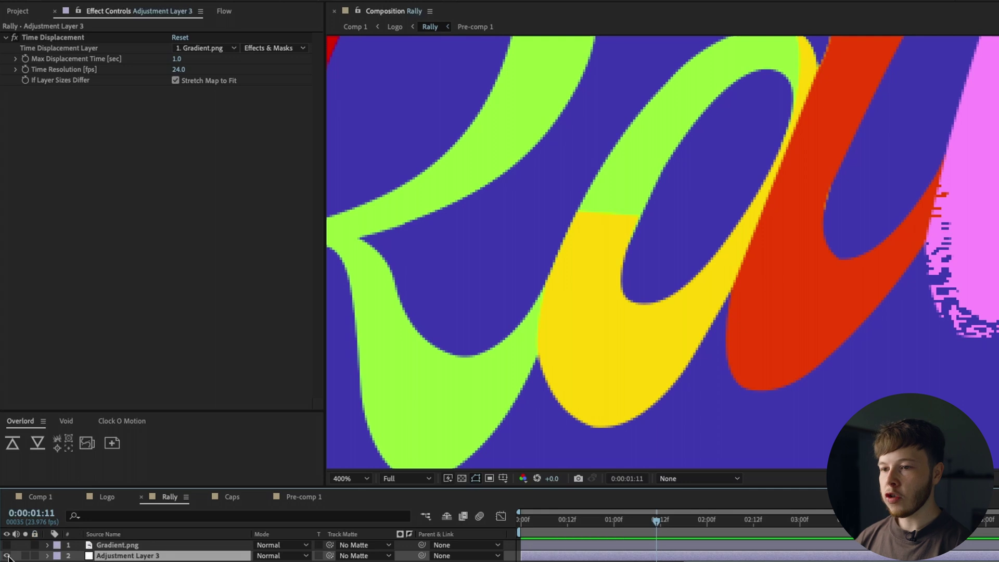
scroll(784, 272, "down", 1)
left_click_drag(636, 529, 617, 529)
key("space")
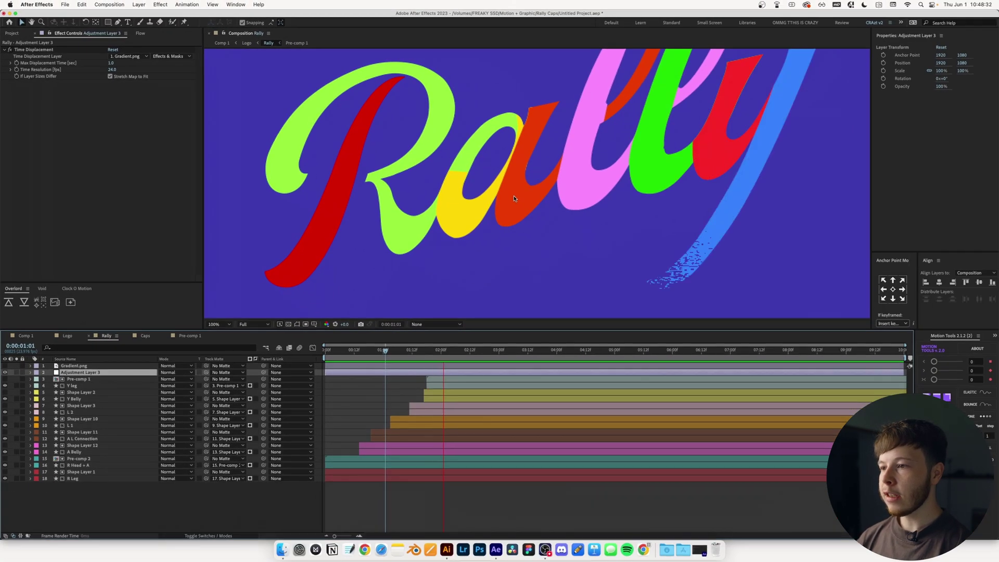
scroll(723, 351, "down", 1)
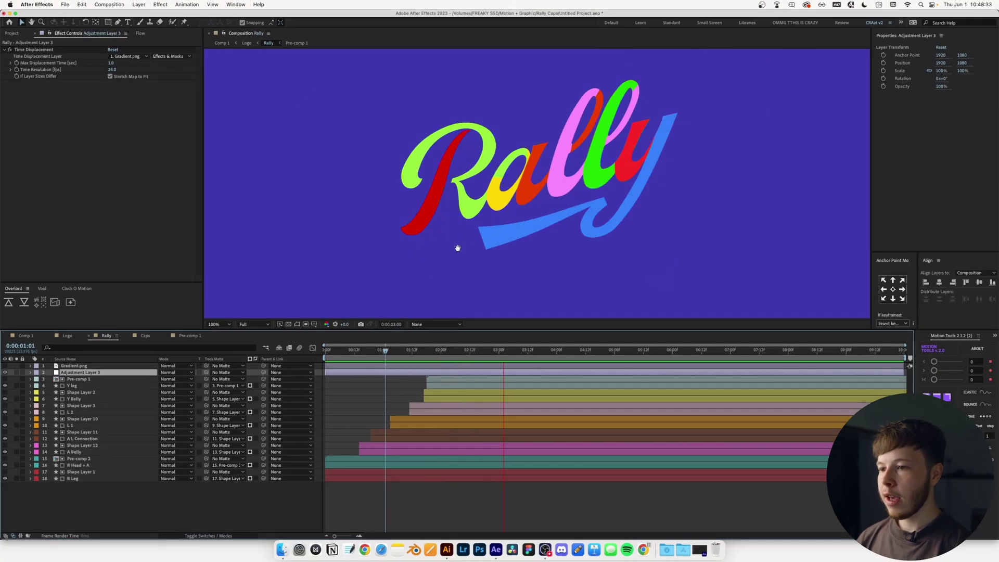
left_click_drag(421, 358, 476, 357)
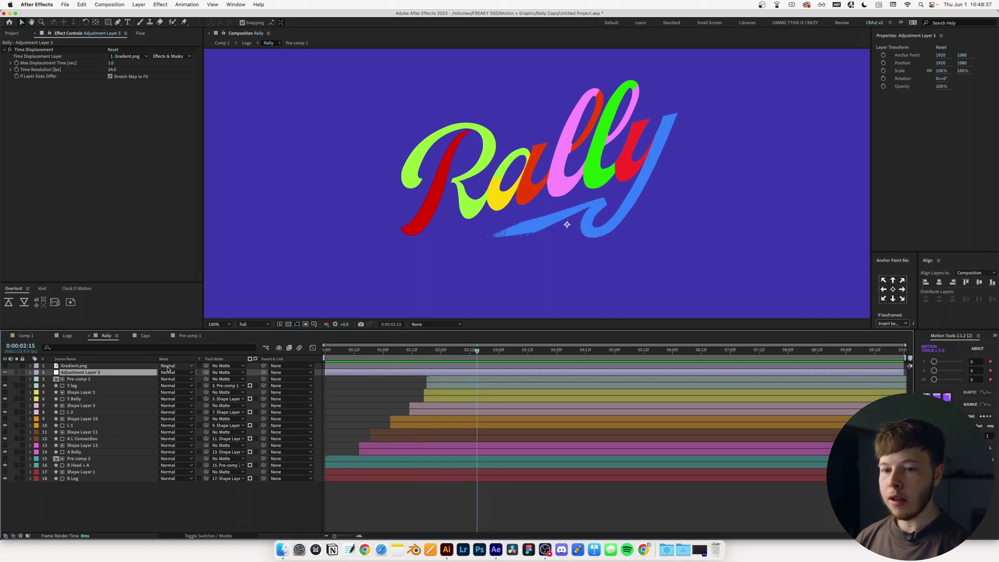
Hide and show Adjustment Layer 3 to compare the lettering's edges, and preview the reveal.
left_click(8, 374)
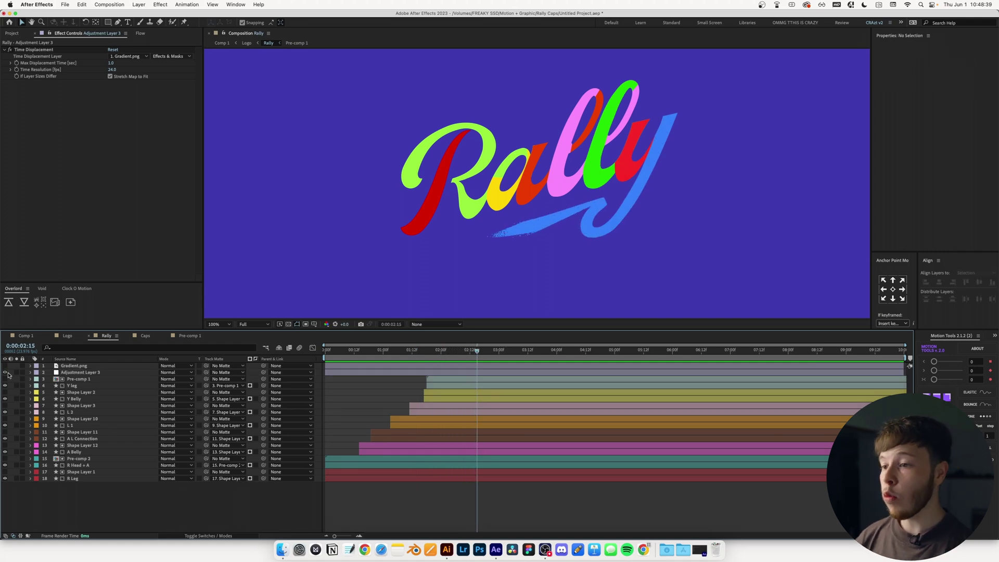
left_click(5, 372)
key("space")
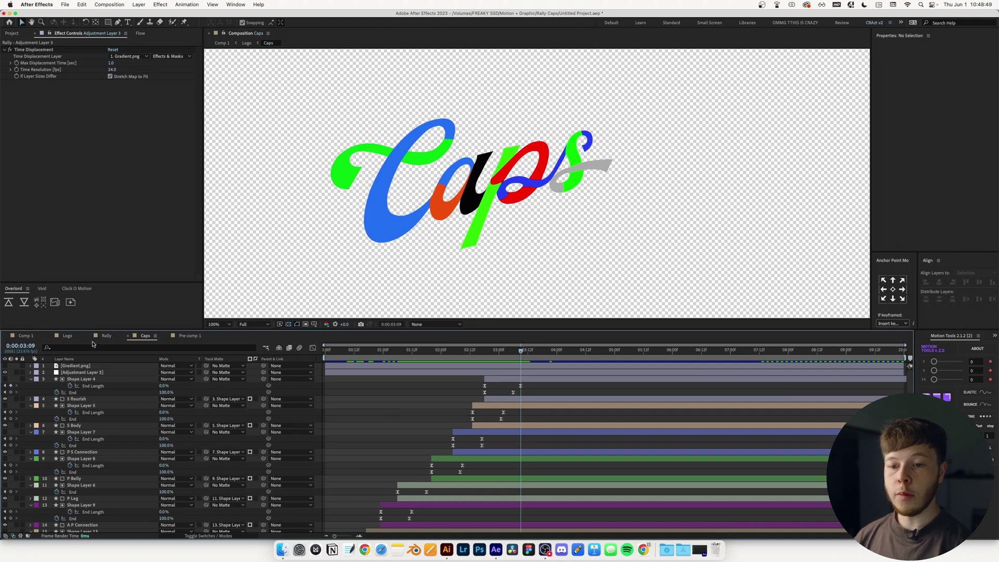
Open the Logo composition and turn off Preserve Underlying Transparency on the Texturelabs_Paper_267L.jpg layer to view the full texture.
left_click(68, 335)
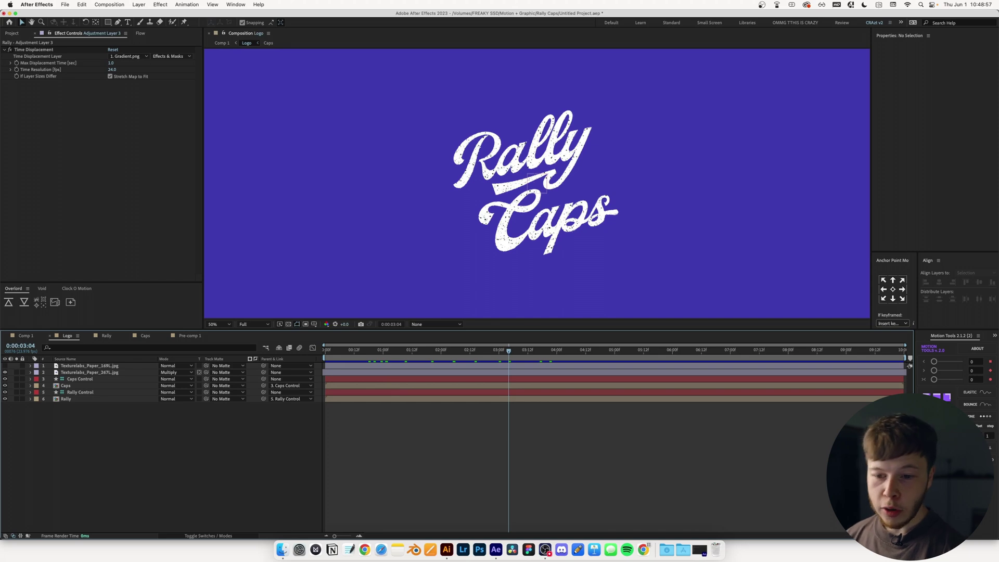
left_click(97, 373)
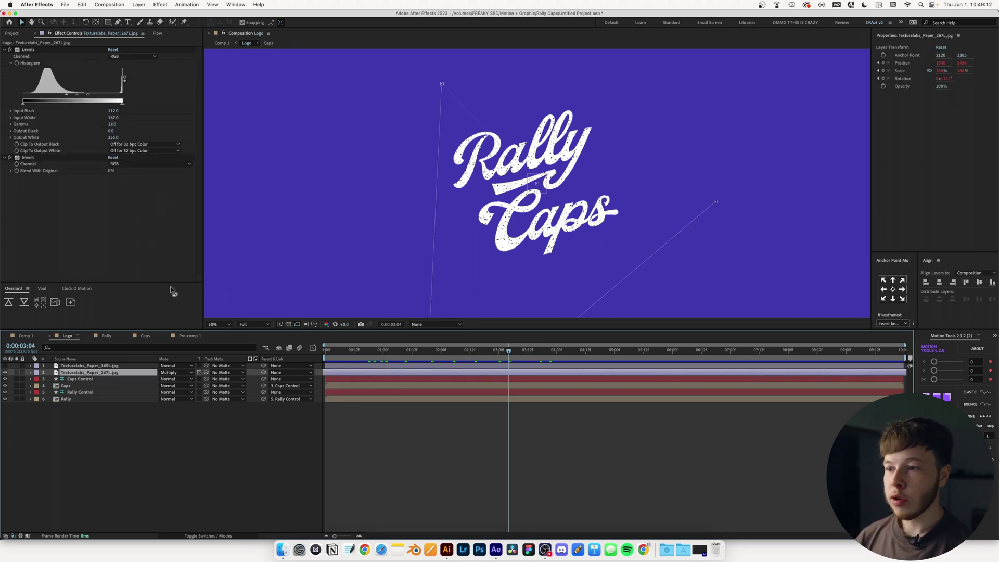
left_click(199, 372)
scroll(435, 221, "down", 1)
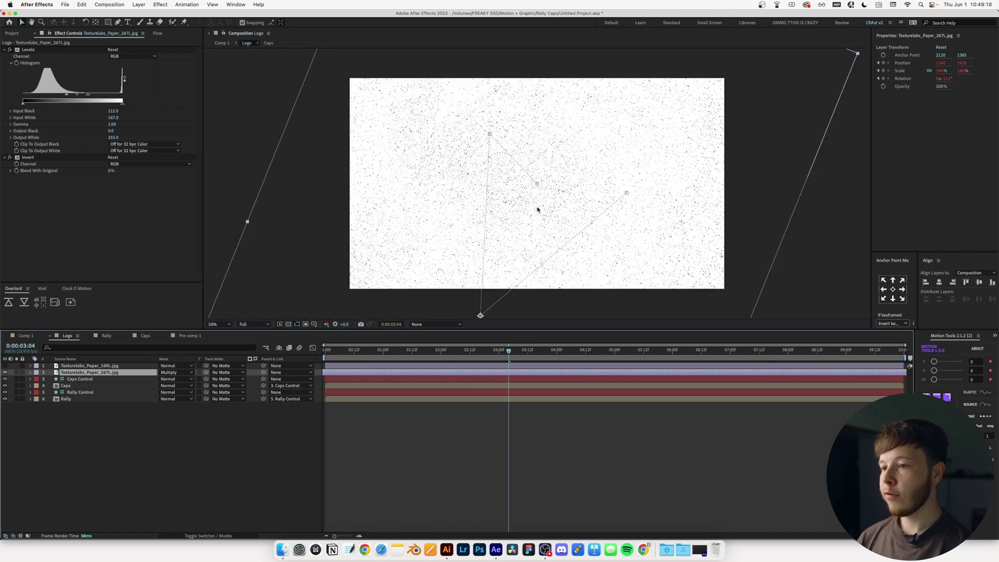
scroll(538, 203, "down", 1)
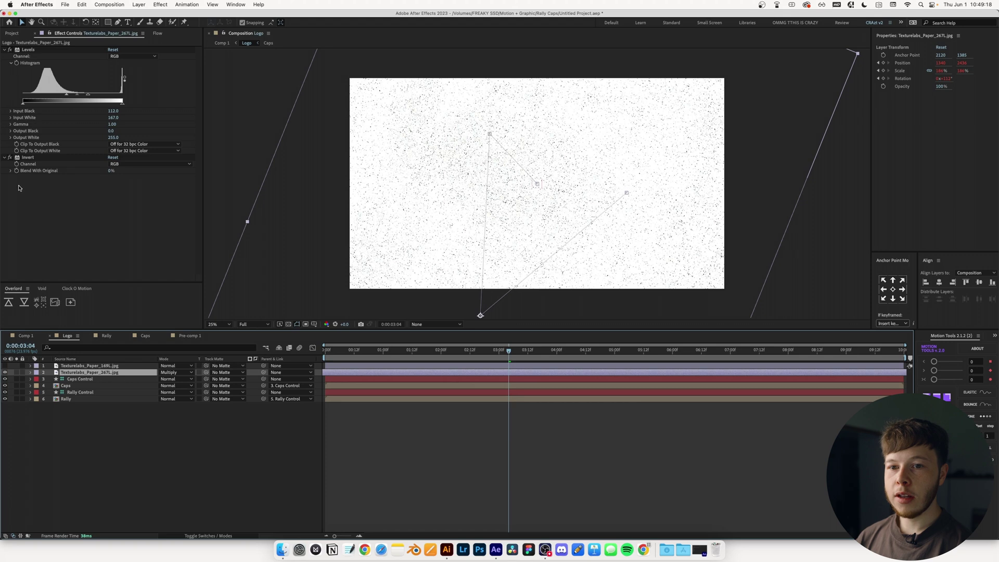
scroll(532, 176, "up", 2)
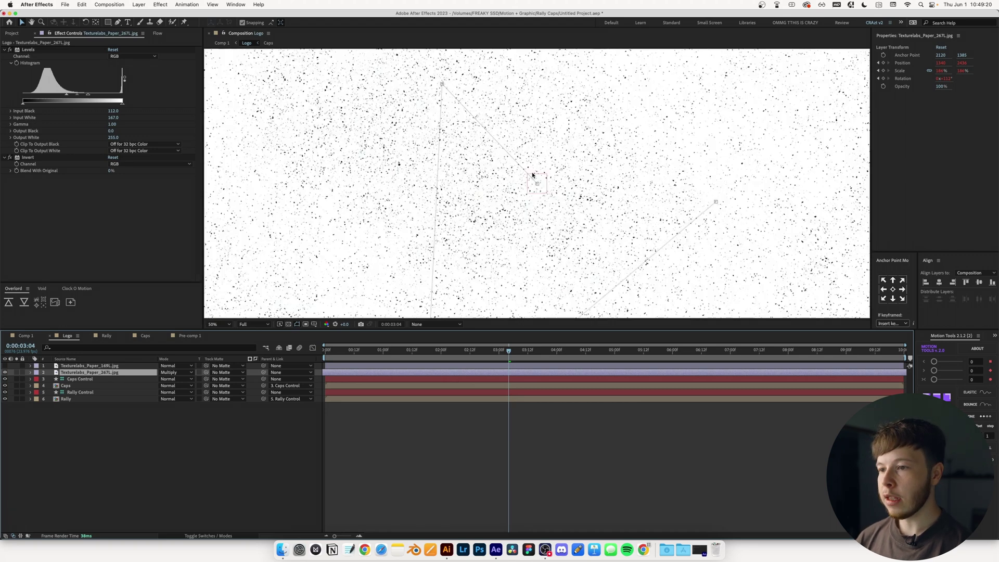
Compare with the textured lettering in Illustrator, return to After Effects, and clip the Texturelabs_Paper_267L.jpg texture to the lettering again.
key("super+Tab")
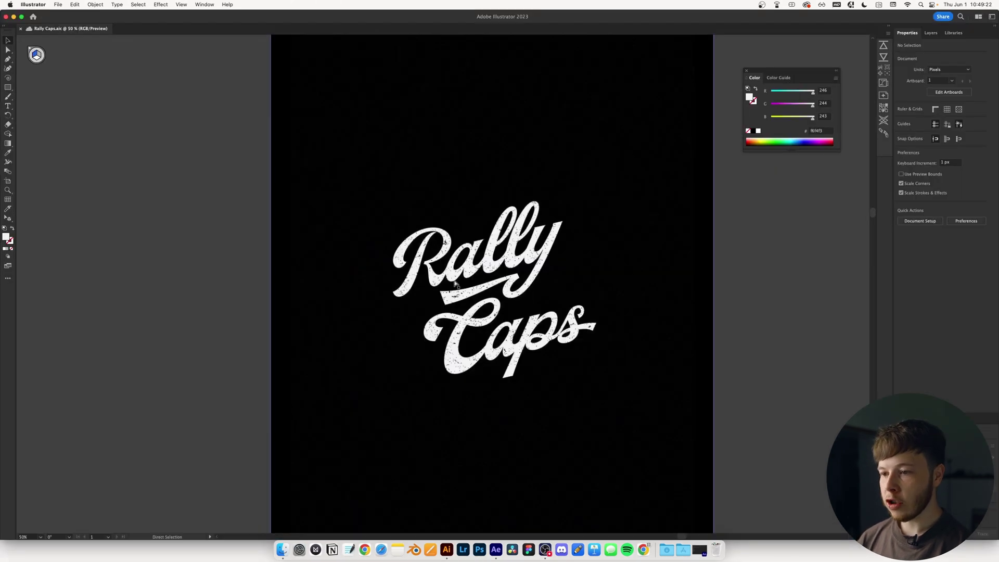
key("super+Tab")
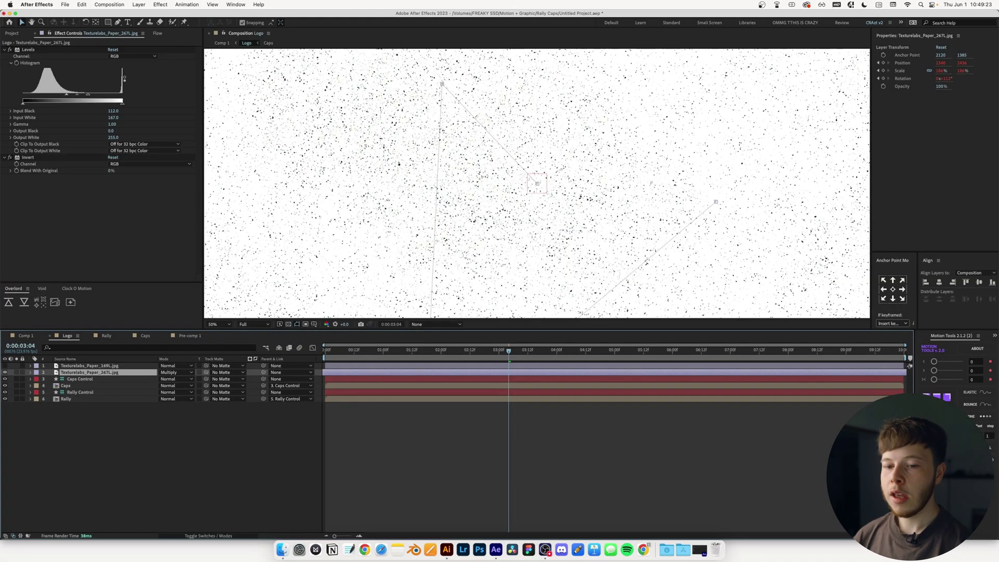
left_click(4, 372)
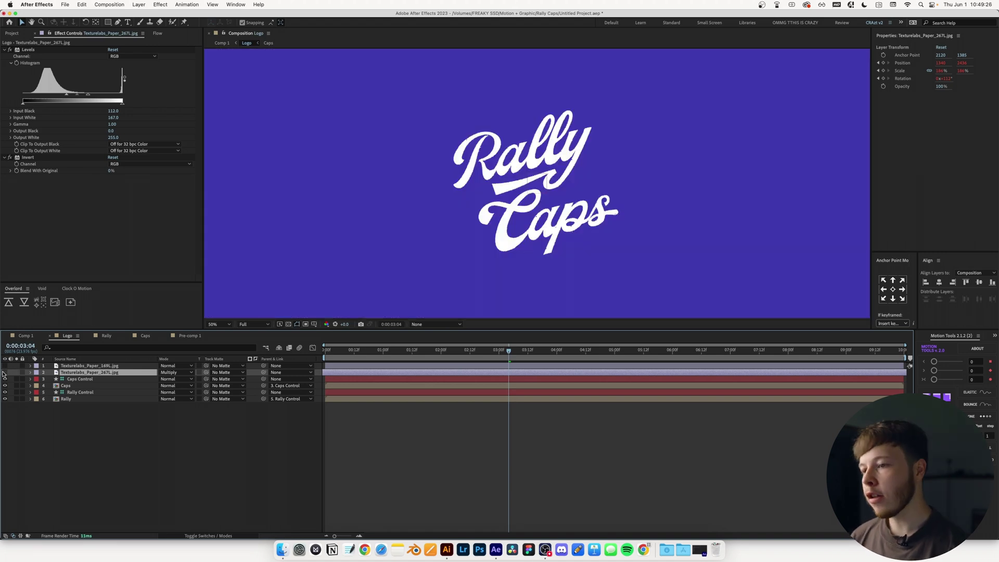
left_click(4, 372)
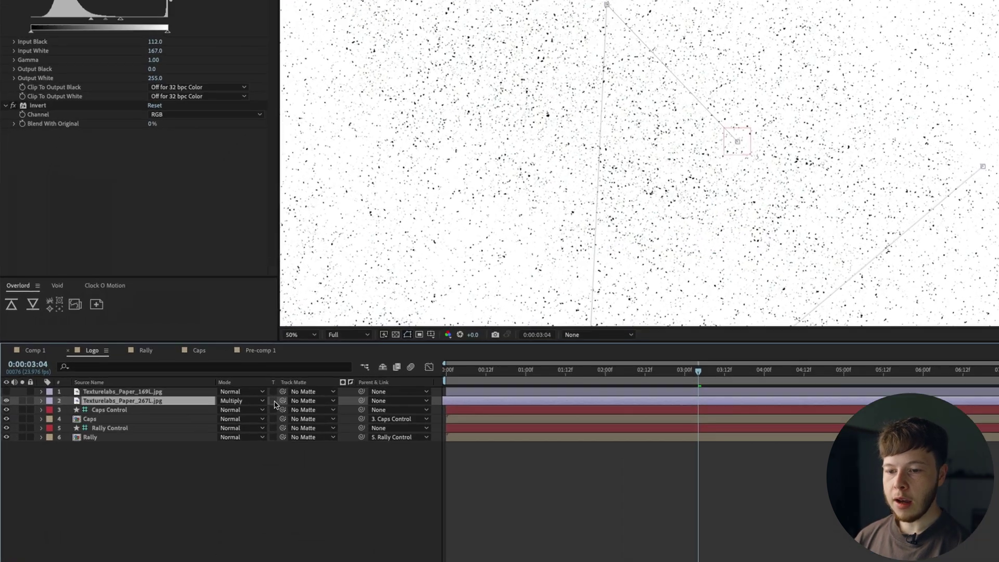
left_click(273, 401)
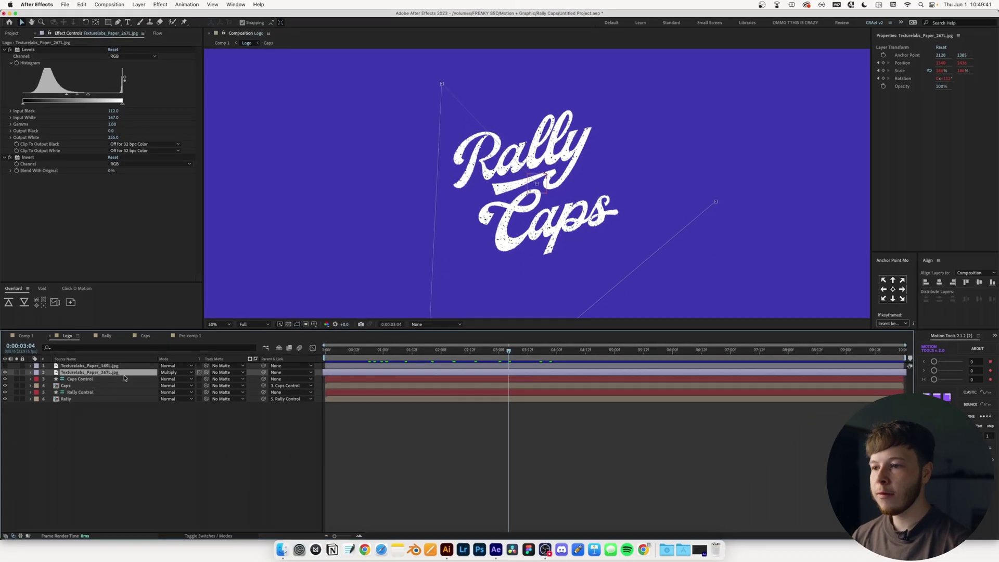
Inspect the speckled paper texture on the Rally Caps lettering up close.
scroll(845, 76, "up", 1)
scroll(526, 159, "up", 2)
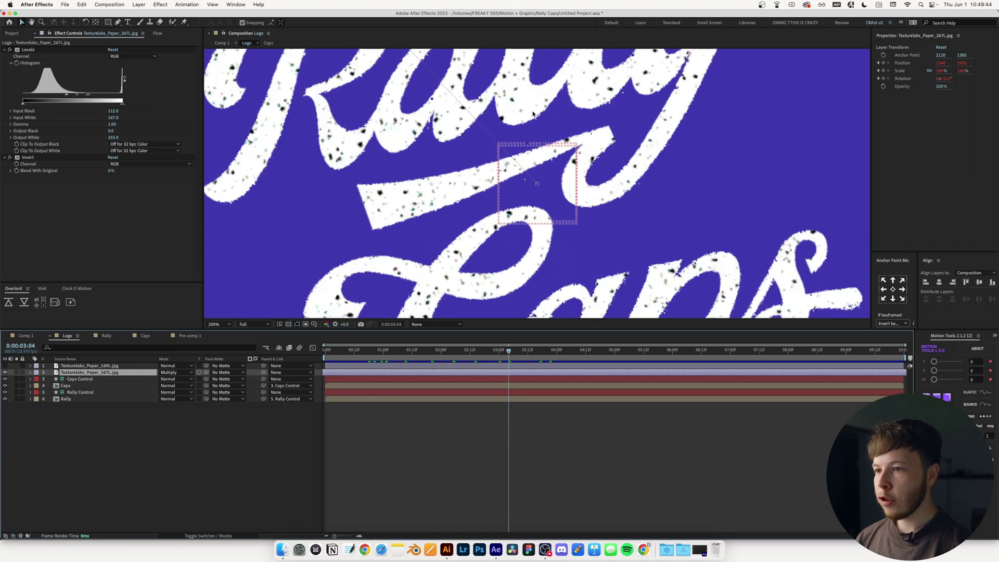
scroll(455, 148, "up", 3)
key("v")
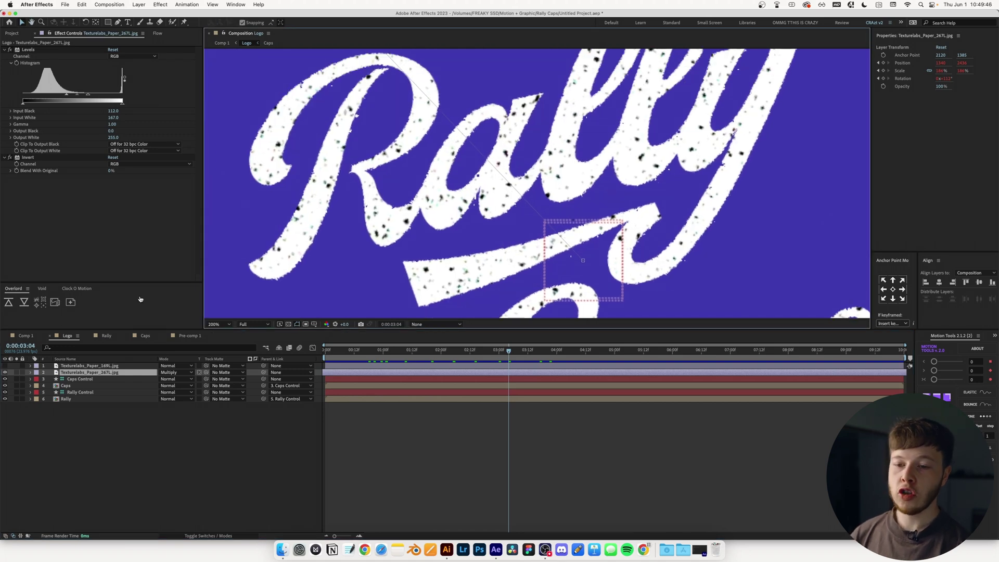
Select the Texturelabs_Paper_169L.jpg layer to display its Invert and Levels settings, and toggle its visibility.
left_click(72, 366)
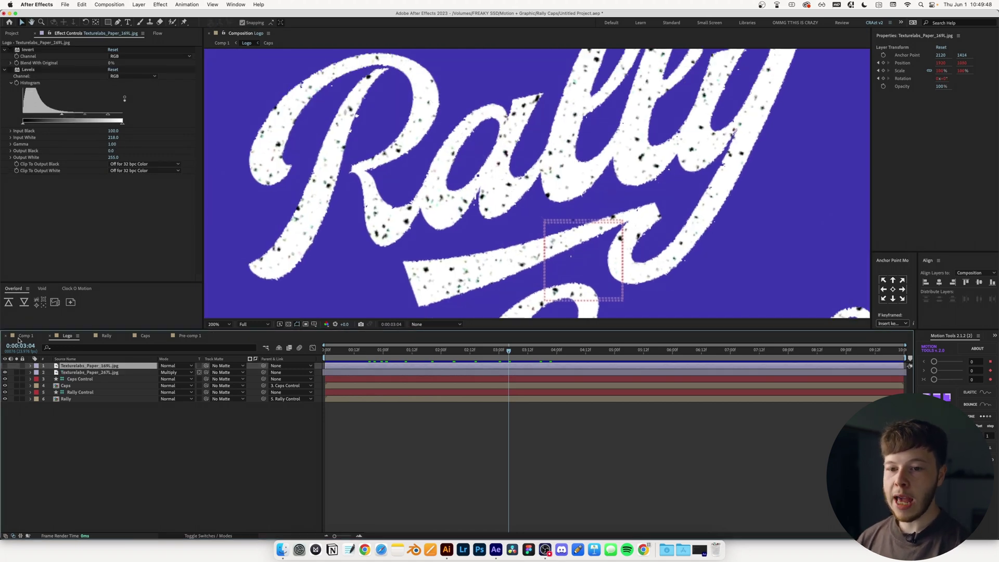
left_click(5, 365)
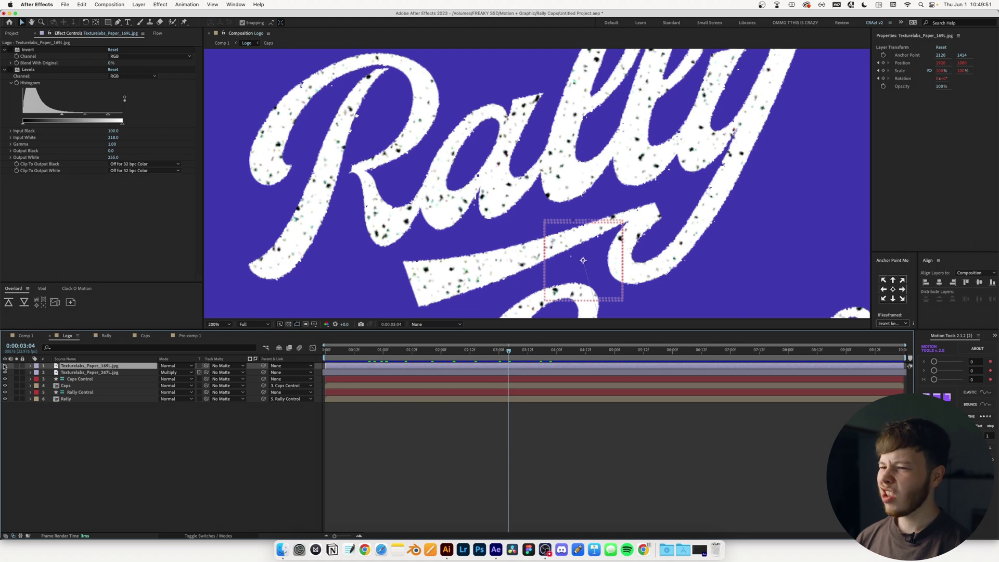
key("comma")
key("comma")
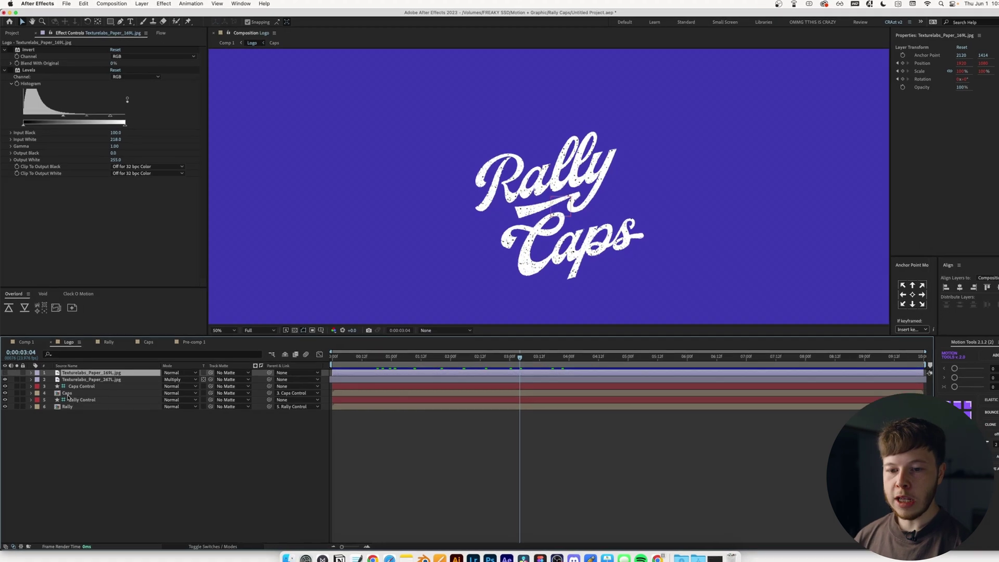
Display the Caps layer's Fill and Displacement Map settings, and switch the Fill effect off and back on.
left_click(67, 394)
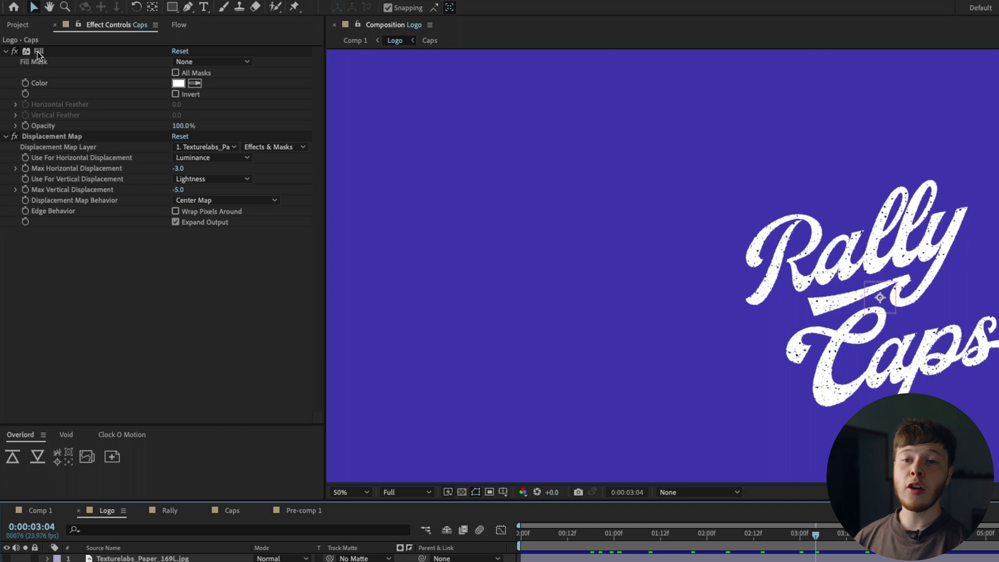
left_click(14, 51)
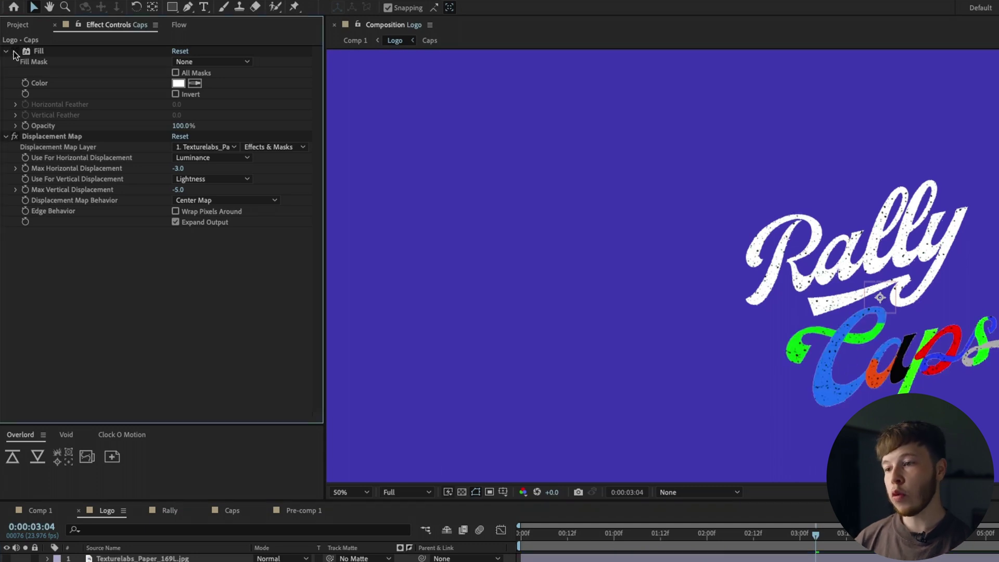
left_click(14, 51)
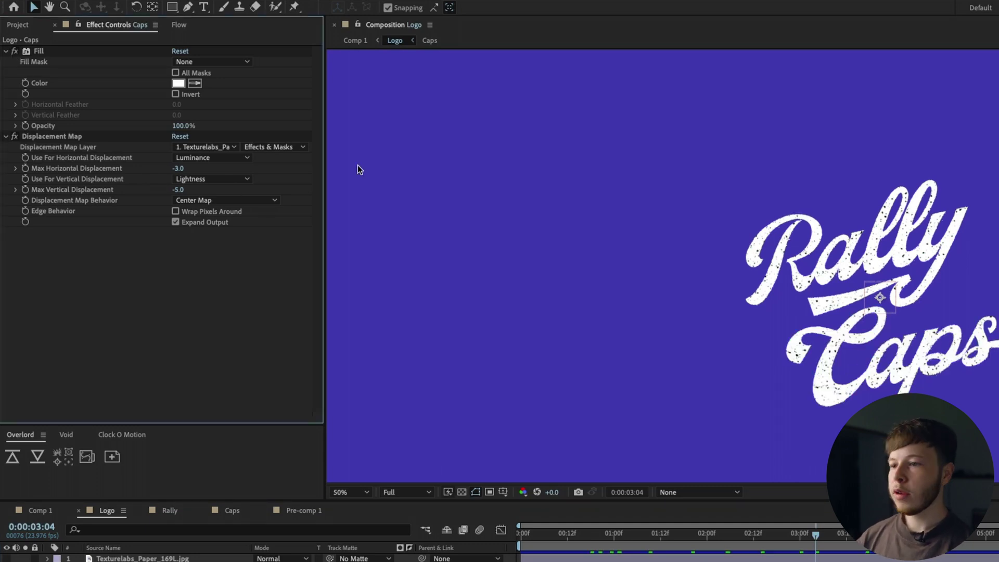
Examine the edges roughened by the Displacement Map around the Rally lettering up close.
scroll(910, 354, "up", 2)
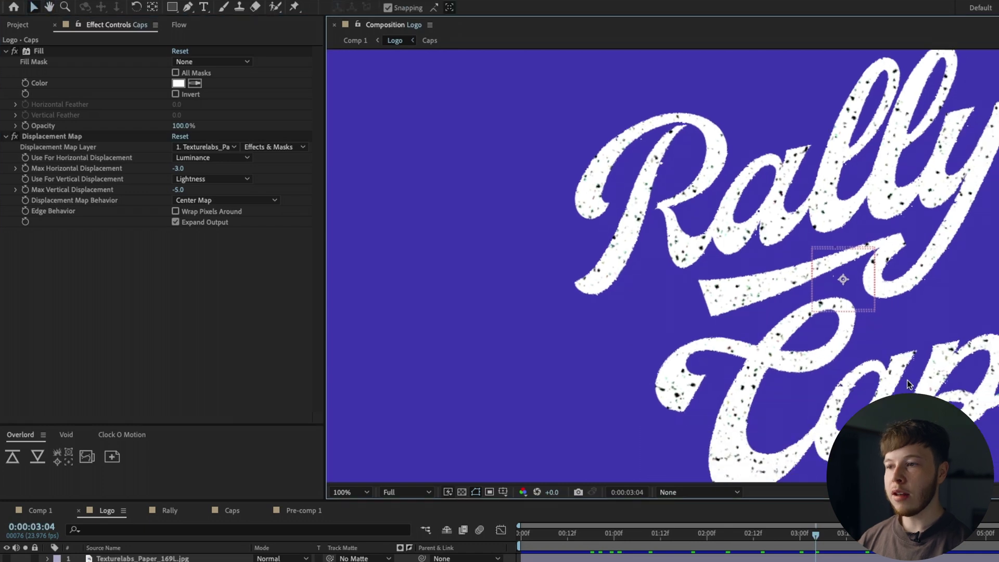
scroll(970, 107, "up", 1)
left_click_drag(969, 130, 919, 260)
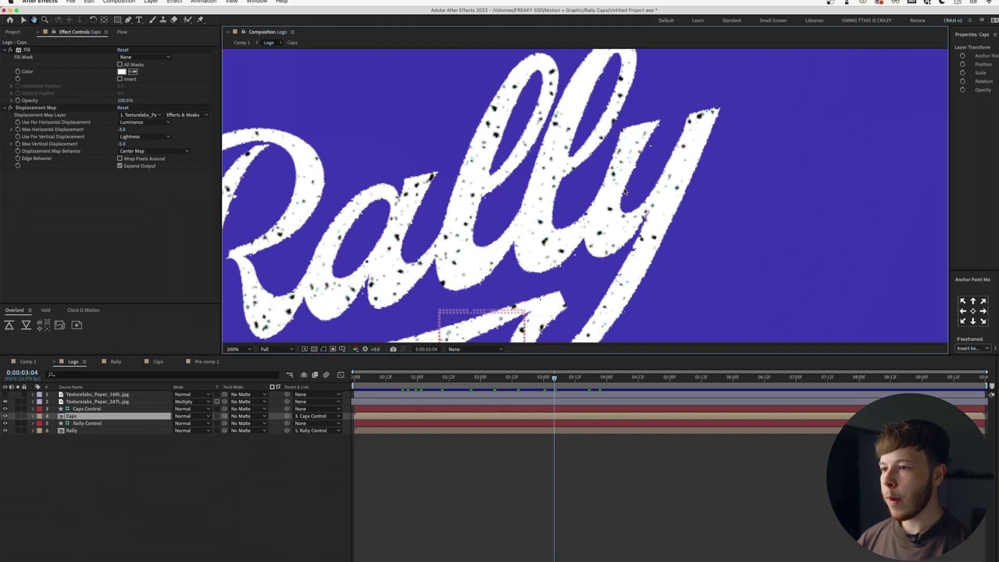
left_click_drag(522, 217, 636, 149)
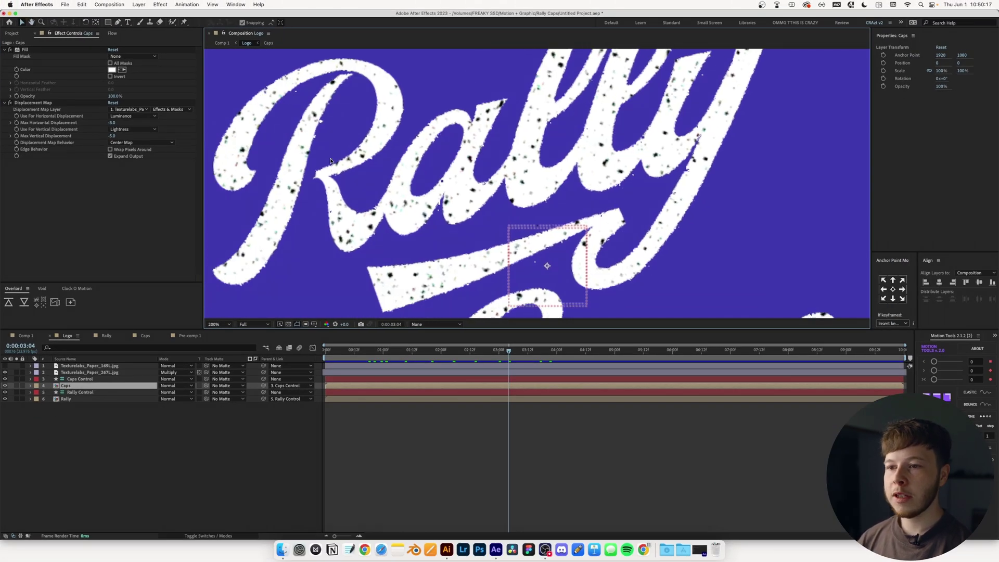
scroll(330, 162, "down", 4)
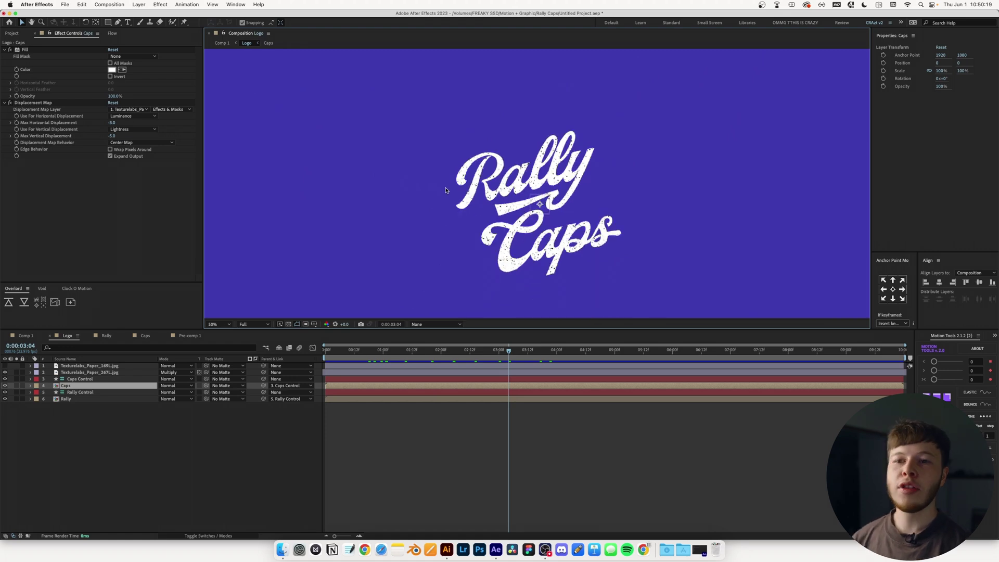
Reveal the keyframes of all layers in the Logo composition and scrub through the start of the animation.
left_click(76, 393)
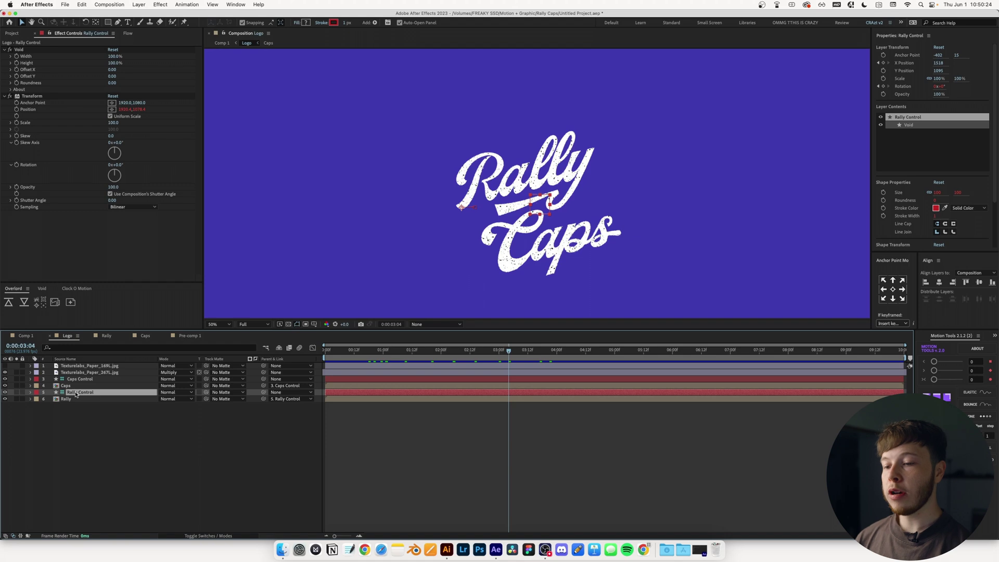
left_click(415, 477)
key("u")
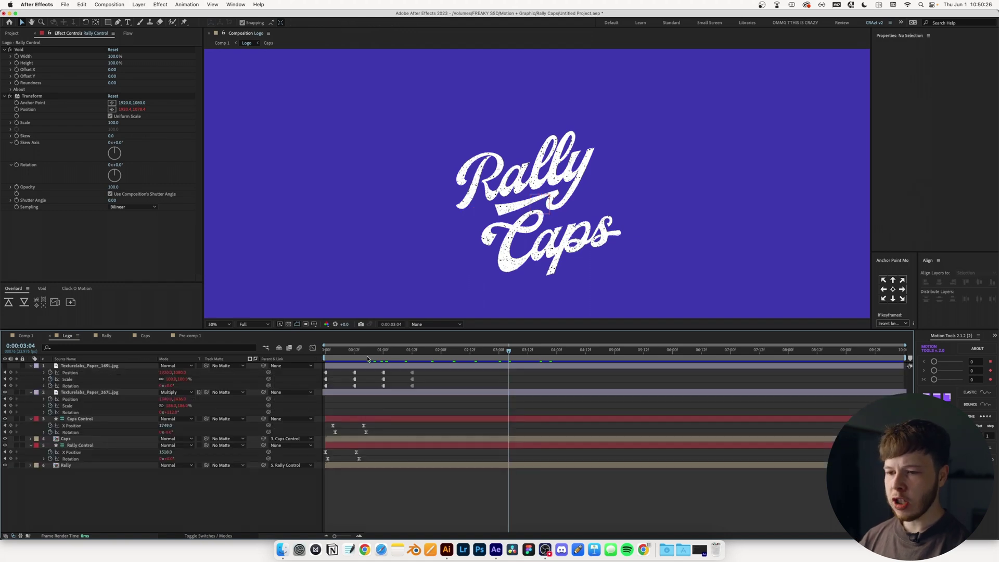
left_click_drag(367, 359, 414, 363)
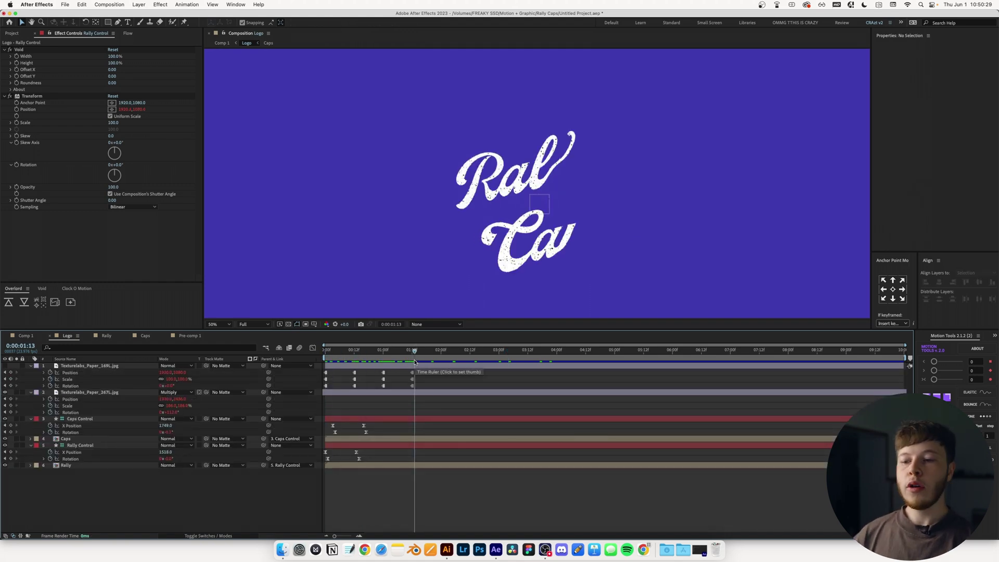
Collapse the keyframed properties of the Texturelabs_Paper_169L.jpg and Texturelabs_Paper_267L.jpg layers, leaving the two control layers expanded.
left_click(401, 367)
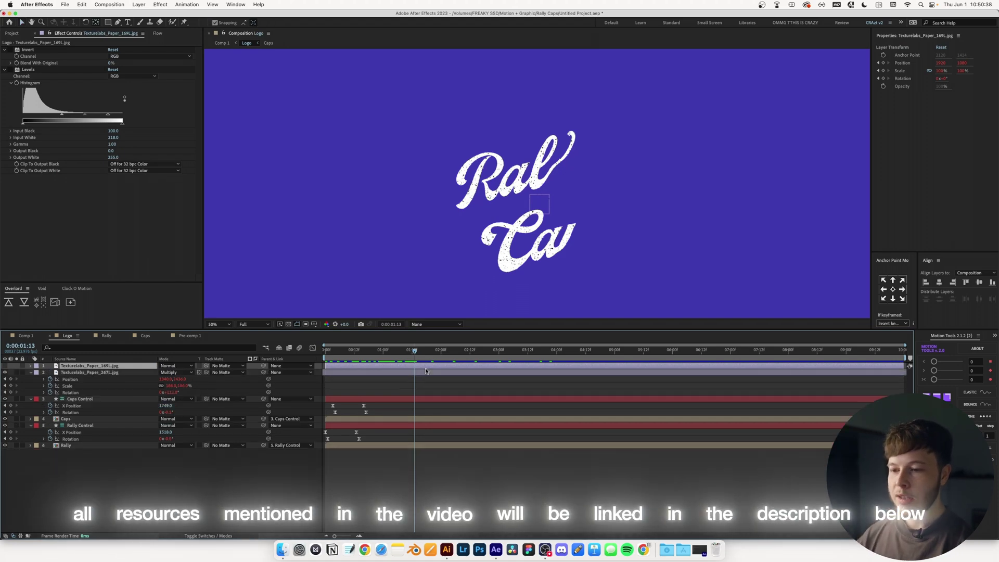
key("u")
key("v")
left_click(408, 373)
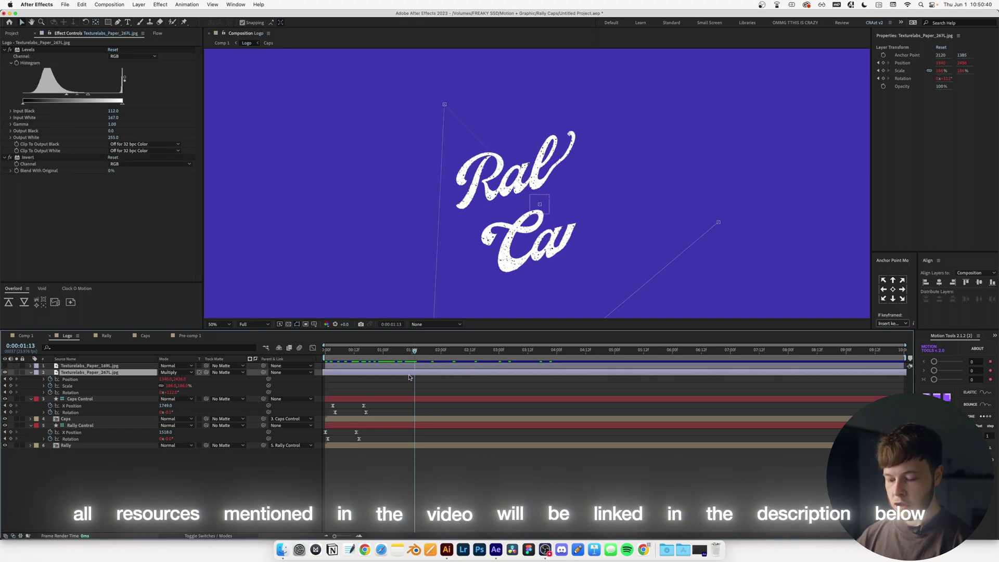
key("u")
left_click(407, 486)
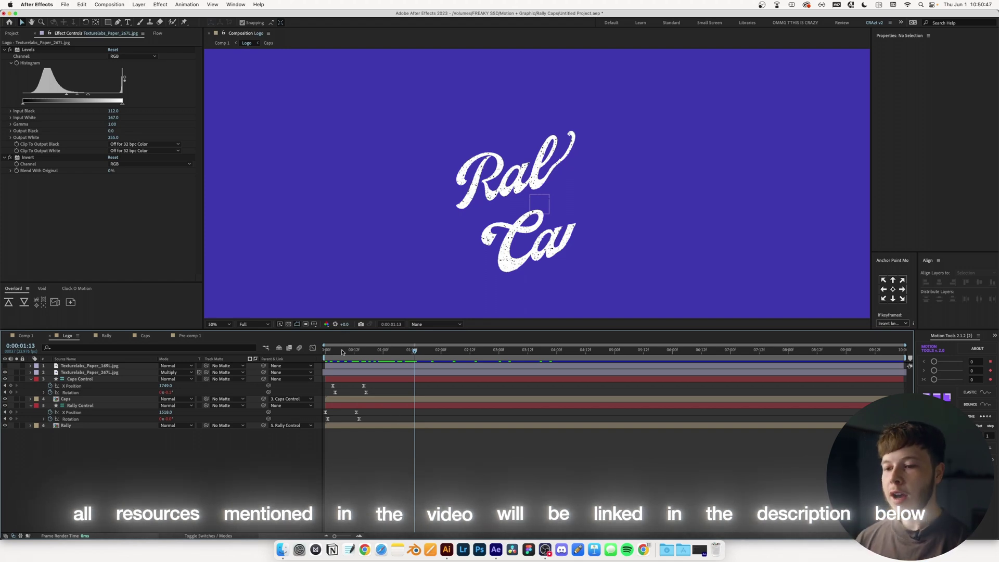
Play the Logo animation from the beginning to review the control layers' position and rotation movement.
key("Home")
key("space")
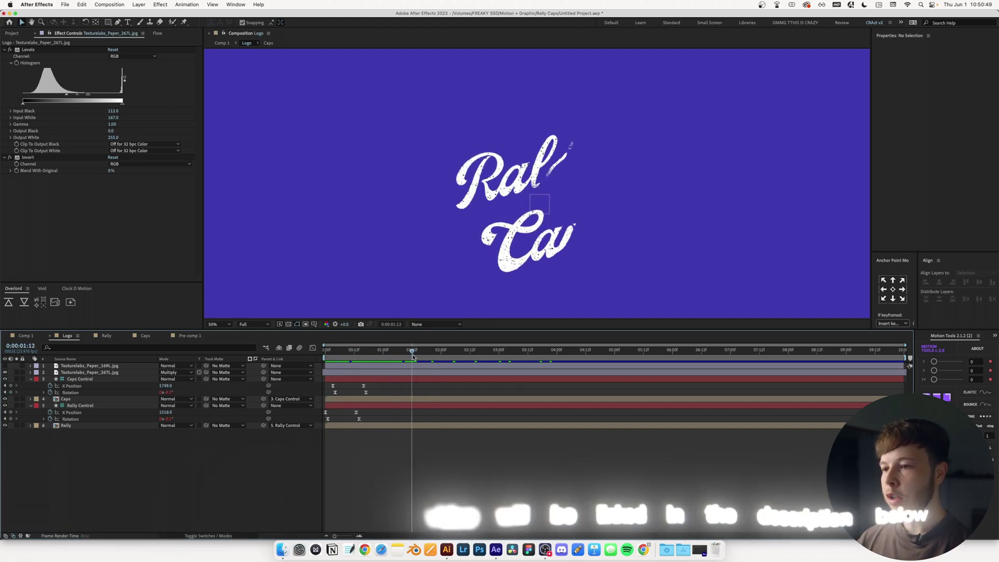
key("space")
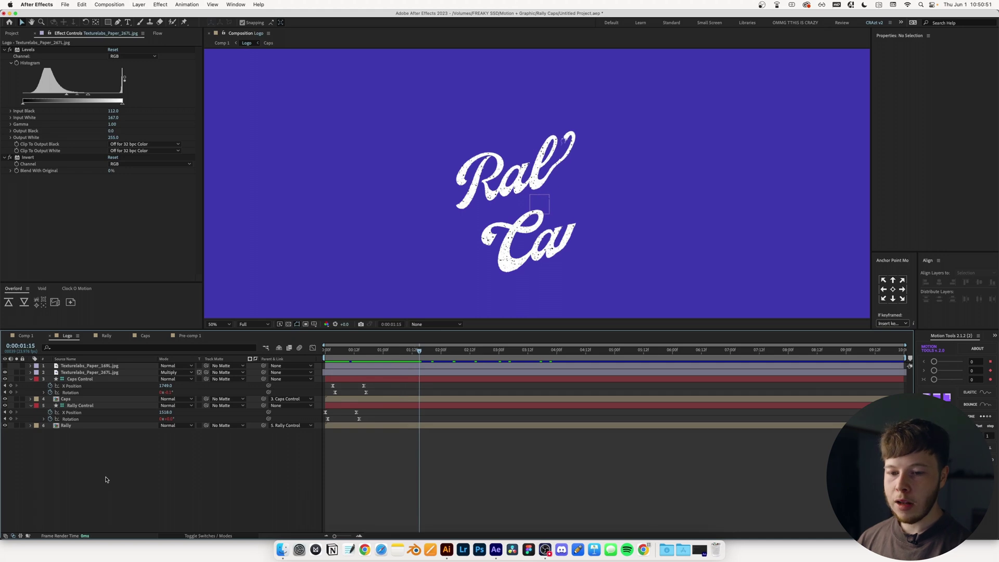
View the Rotation expression on the Rally Control layer, and collapse the properties of all layers.
left_click(43, 419)
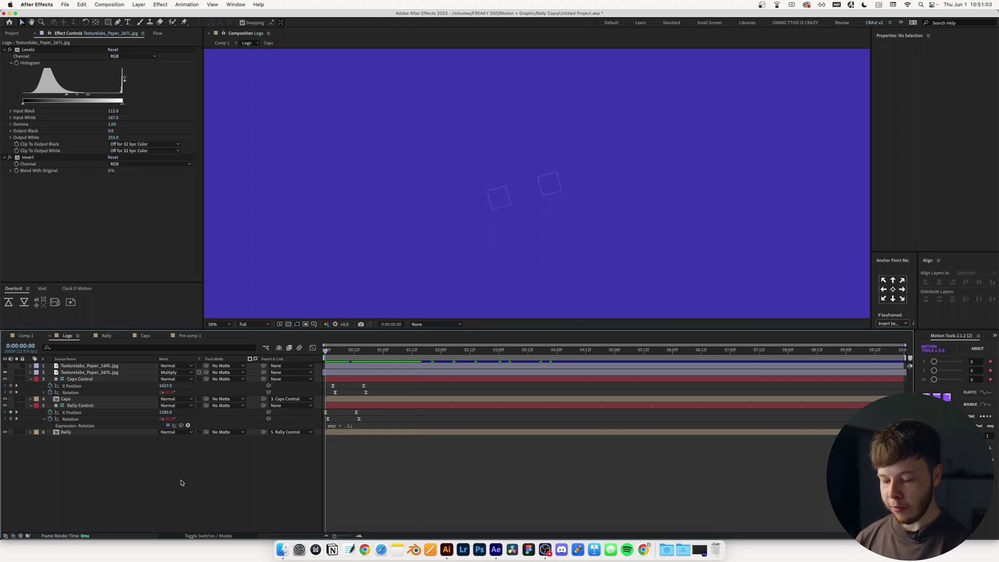
key("u")
key("u")
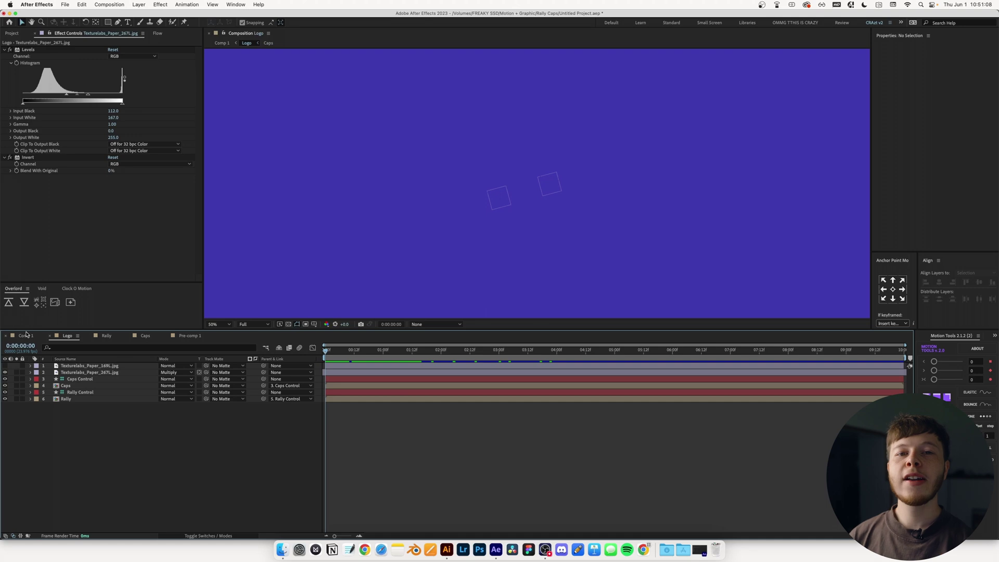
Open Comp 1 and play the composited Rally Caps animation near the start of the timeline.
left_click(26, 335)
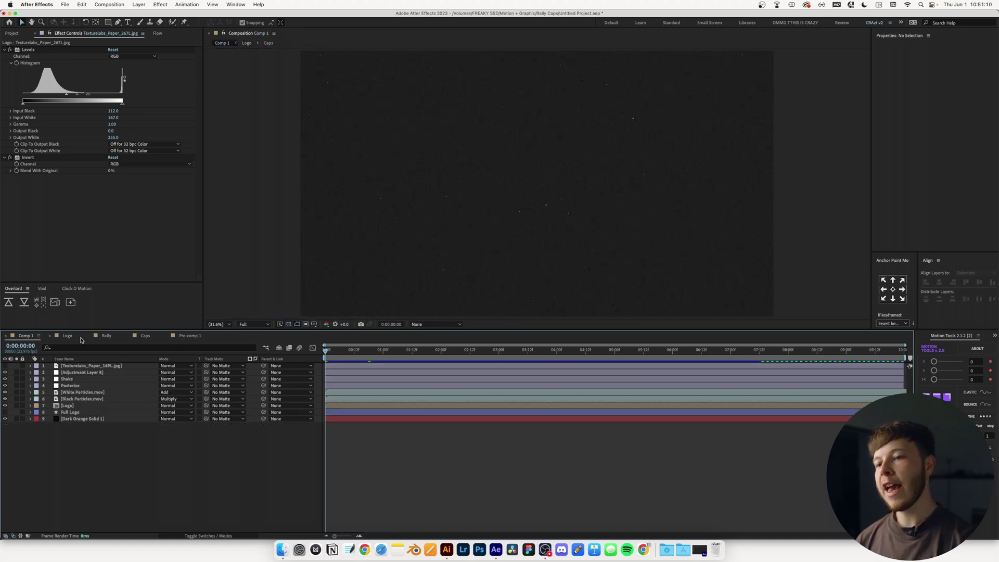
mouse_move(327, 350)
left_mouse_down()
mouse_move(398, 359)
mouse_move(329, 358)
left_mouse_up()
key("space")
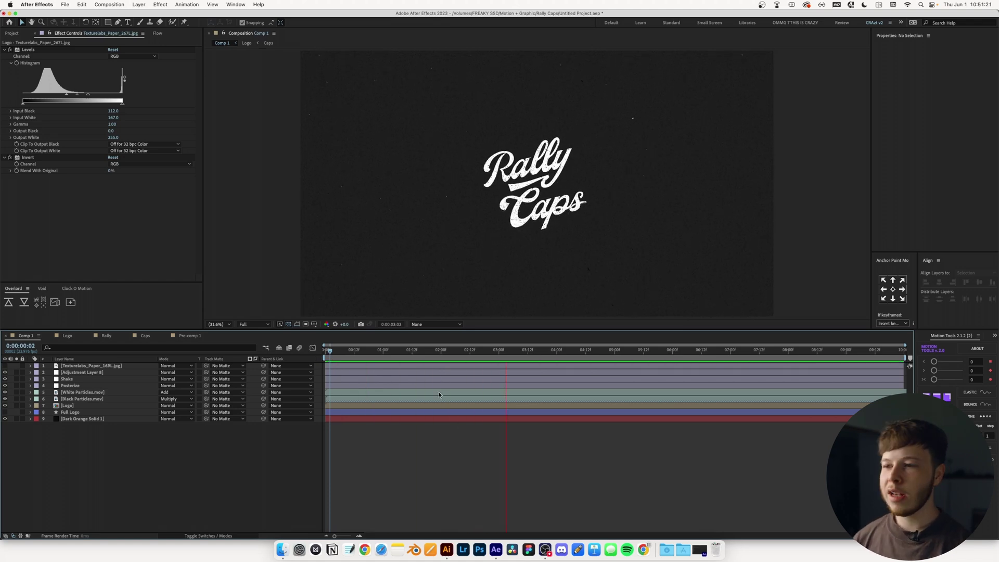
key("space")
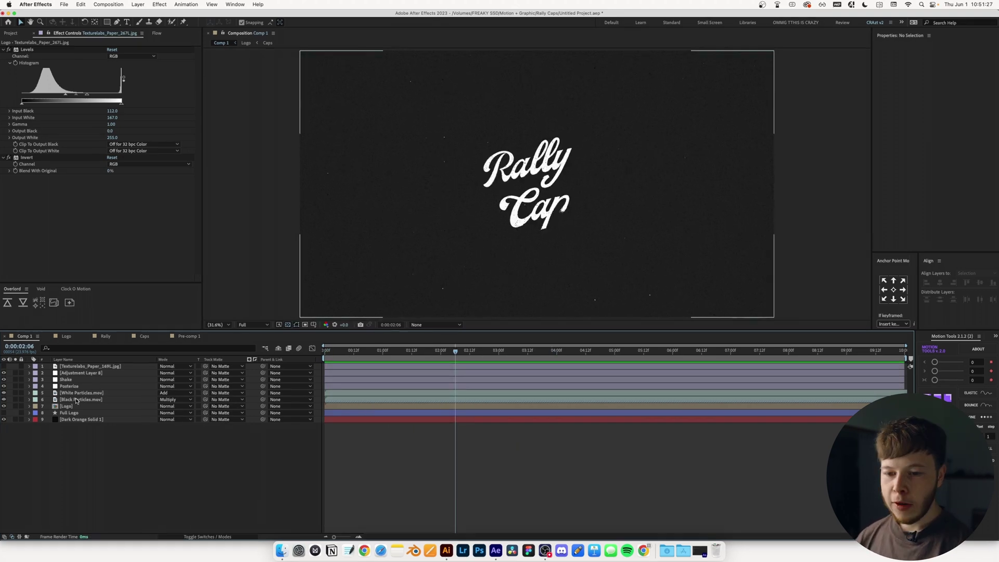
Check the Black Particles.mov layer and the Posterize layer's Posterize Time effect, leaving no layer selected.
left_click(76, 400)
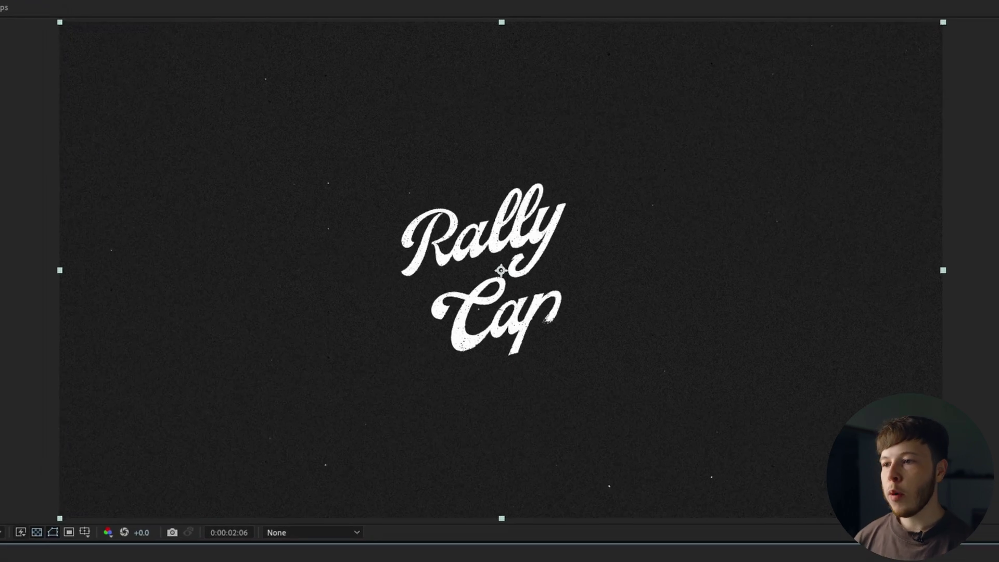
key("F2")
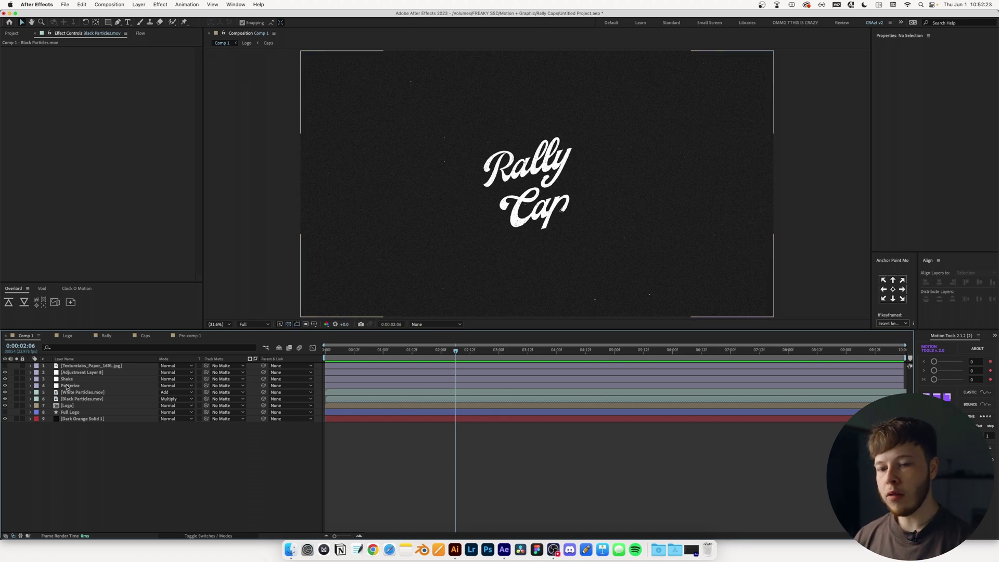
left_click(66, 386)
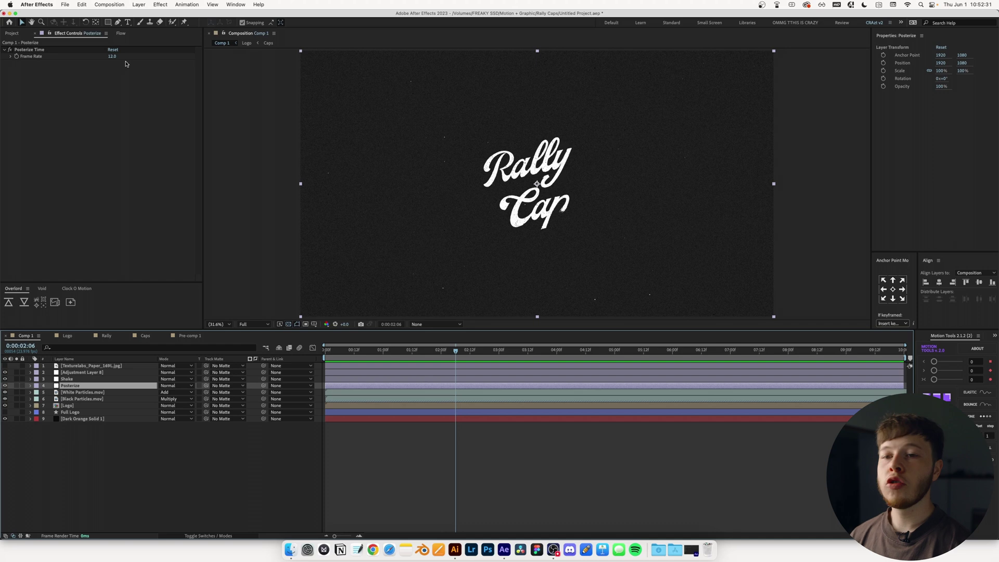
left_click(417, 477)
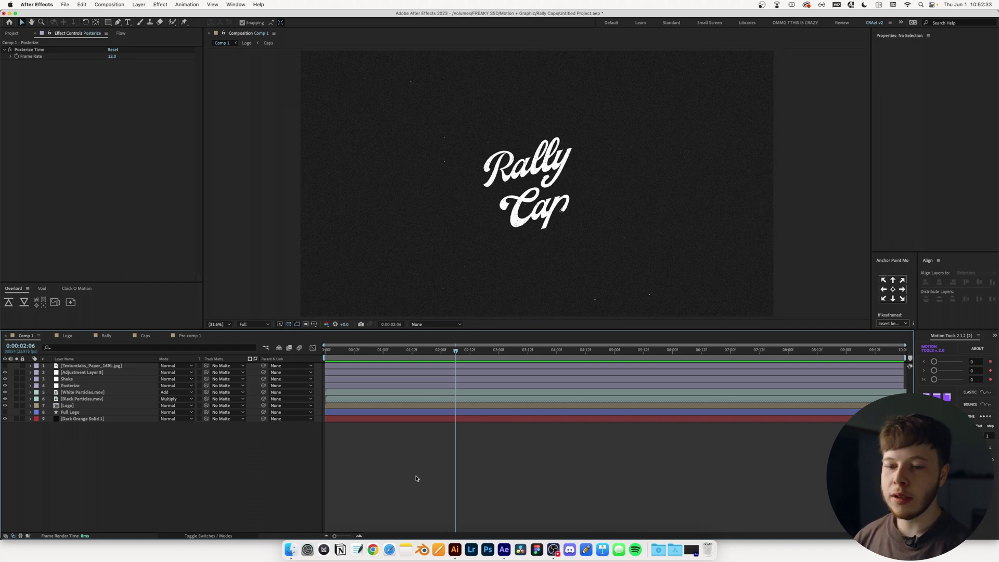
View the Shake layer's Transform effect and its Position expression, collapse the layer, and select Adjustment Layer 8.
left_click(88, 379)
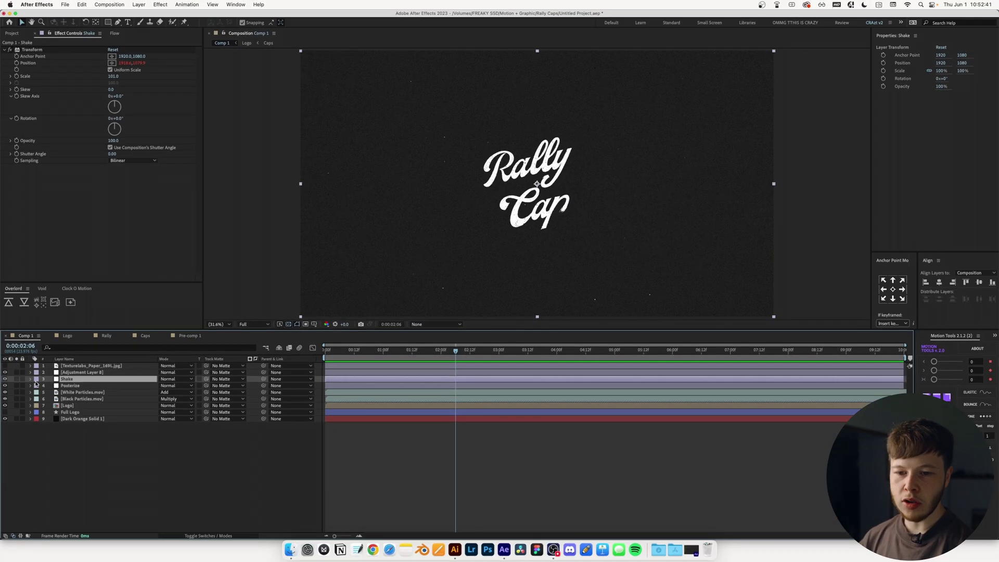
left_click(31, 379)
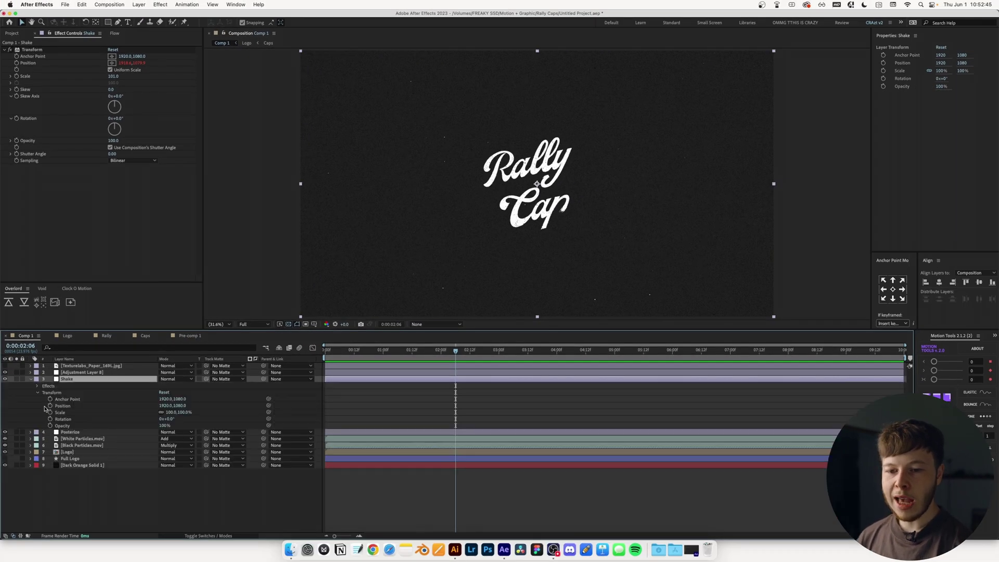
left_click(37, 386)
left_click(397, 413)
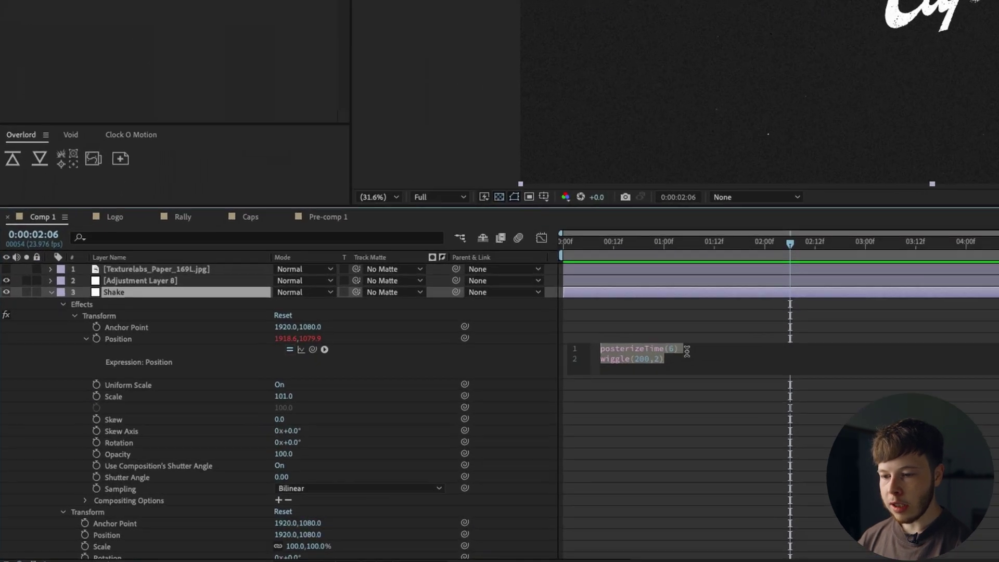
left_click(705, 359)
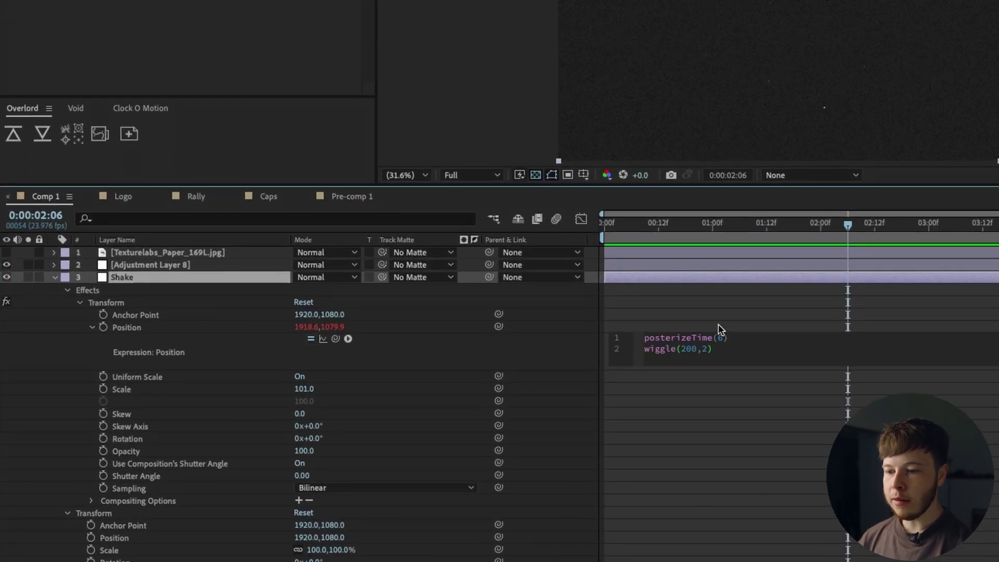
left_click(726, 318)
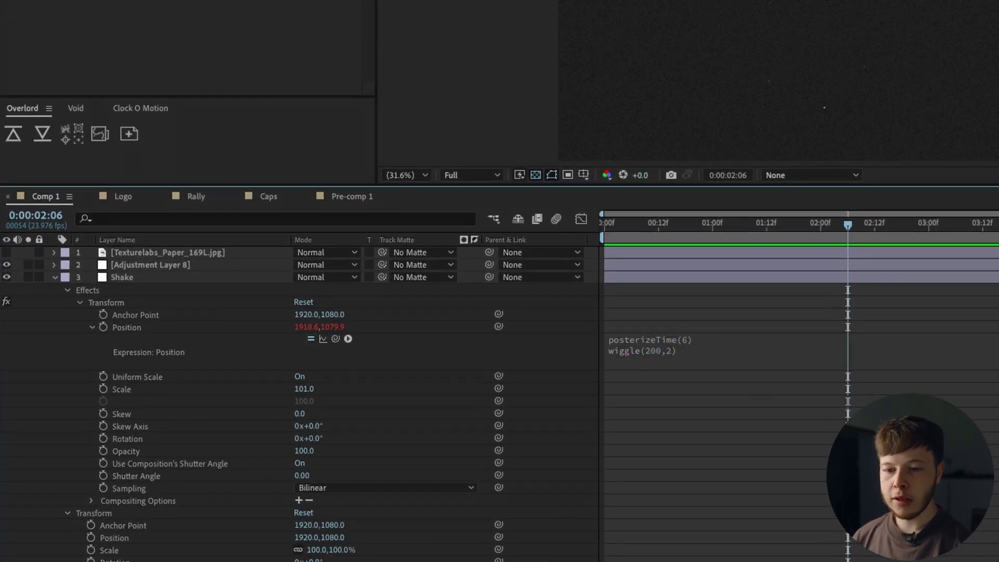
left_click(56, 277)
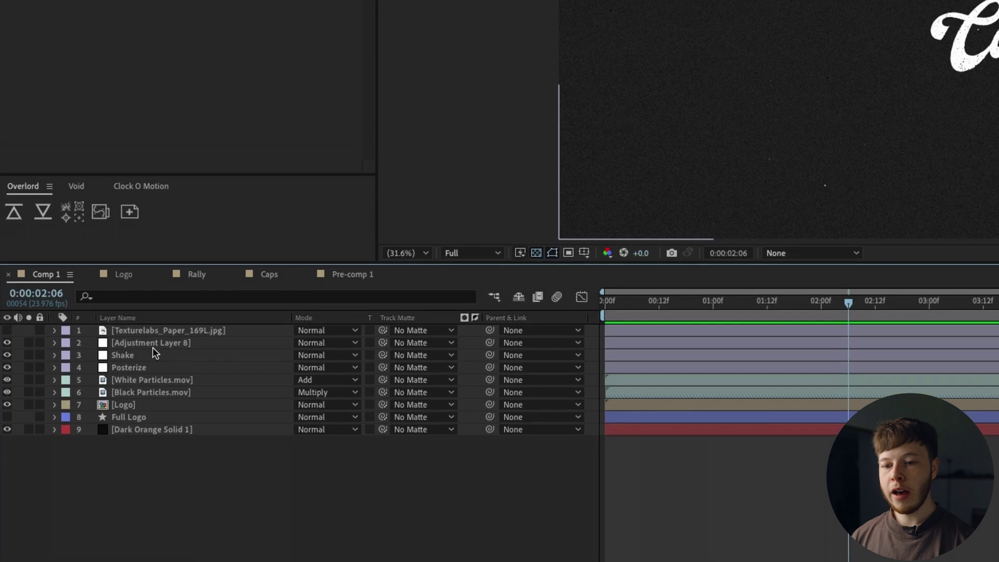
left_click(156, 264)
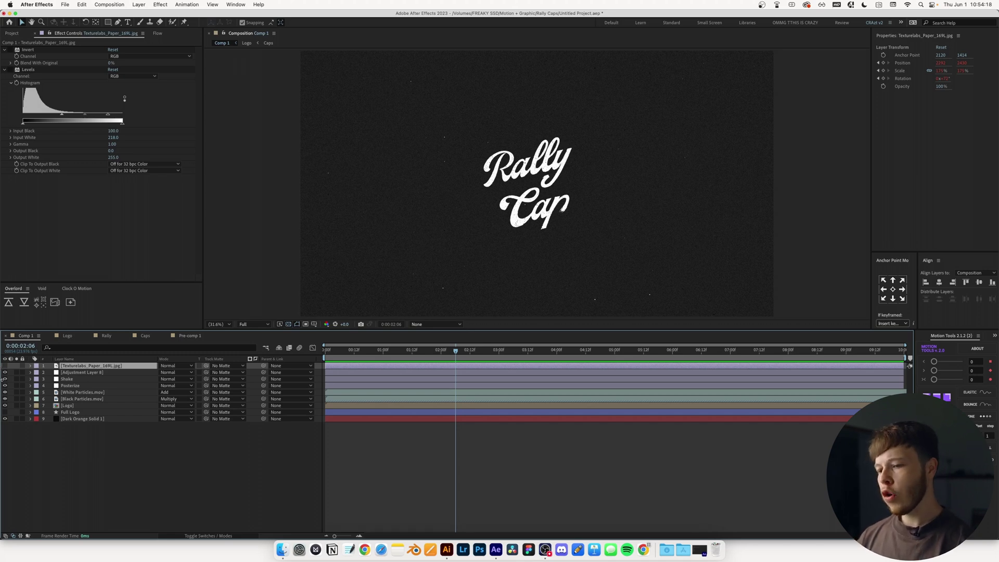
Switch to the Rally Caps project in DaVinci Resolve and move the playhead to 01:00:01:14.
left_click(512, 550)
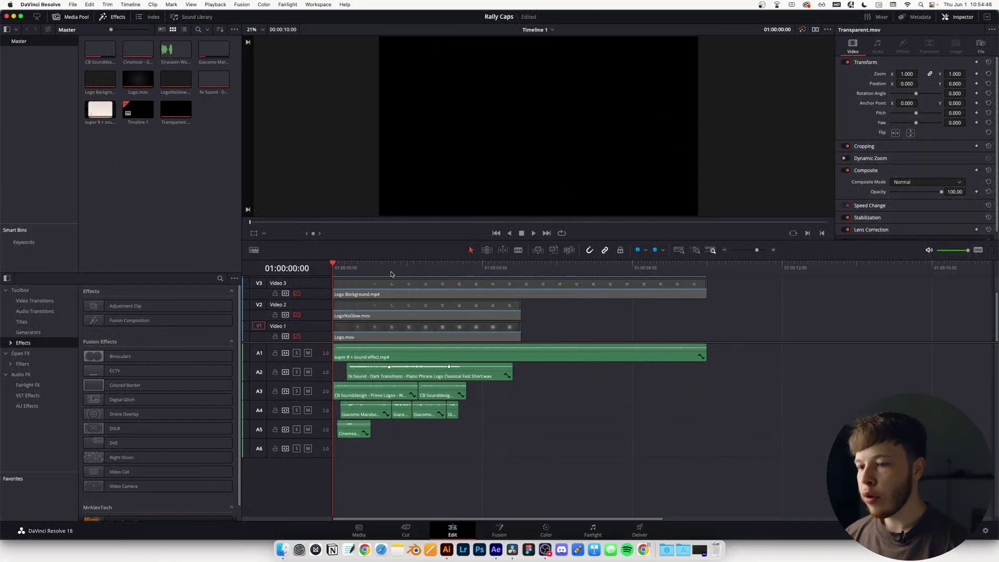
left_click_drag(360, 269, 392, 274)
scroll(299, 291, "up", 1)
Preview the Transparent.mov track on Video 4 and the Logo Background.mp4 track on Video 3, disabling both again.
left_click(297, 291)
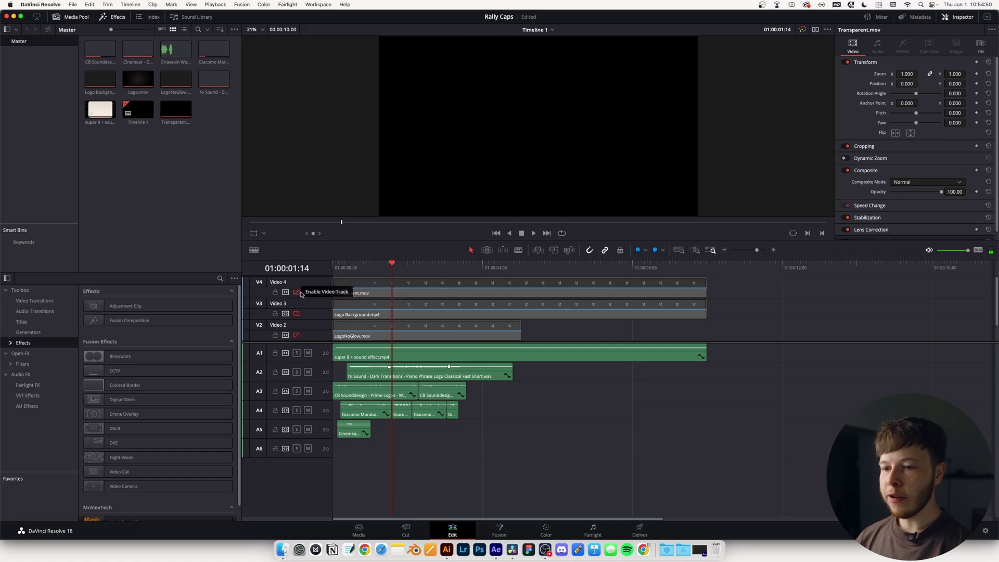
left_click(297, 313)
left_click(297, 314)
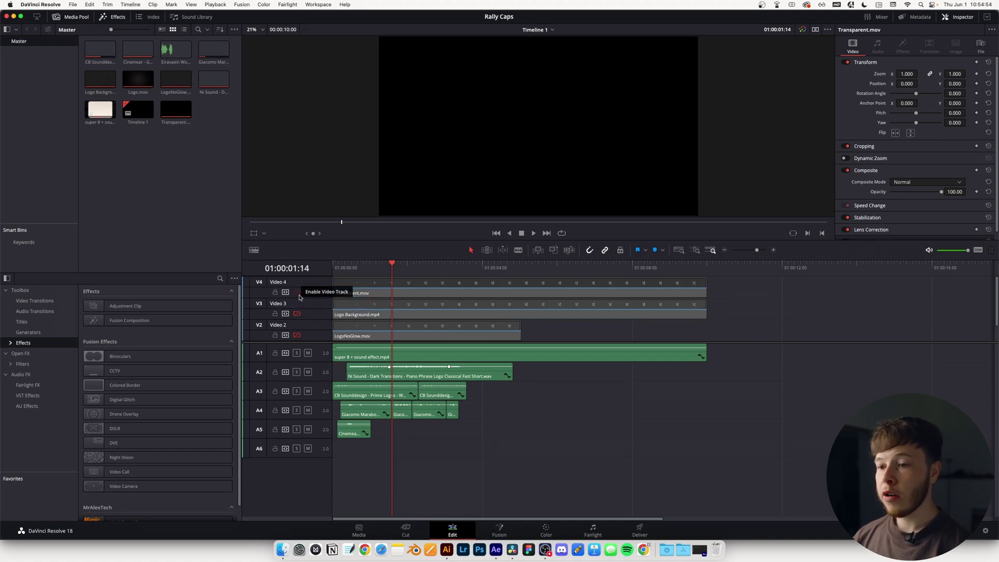
left_click(297, 292)
left_click(297, 292)
scroll(415, 303, "down", 1)
scroll(415, 302, "up", 2)
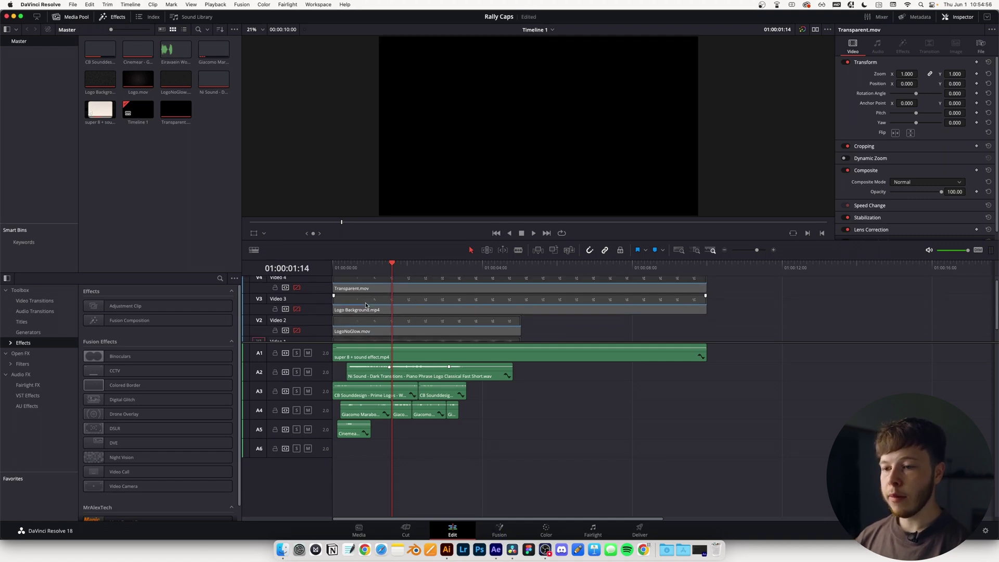
left_click(301, 308)
left_click(301, 308)
Preview the Logo.mov track on Video 1 and the Transparent.mov track on Video 4, disabling each again.
scroll(300, 330, "down", 1)
left_click(297, 336)
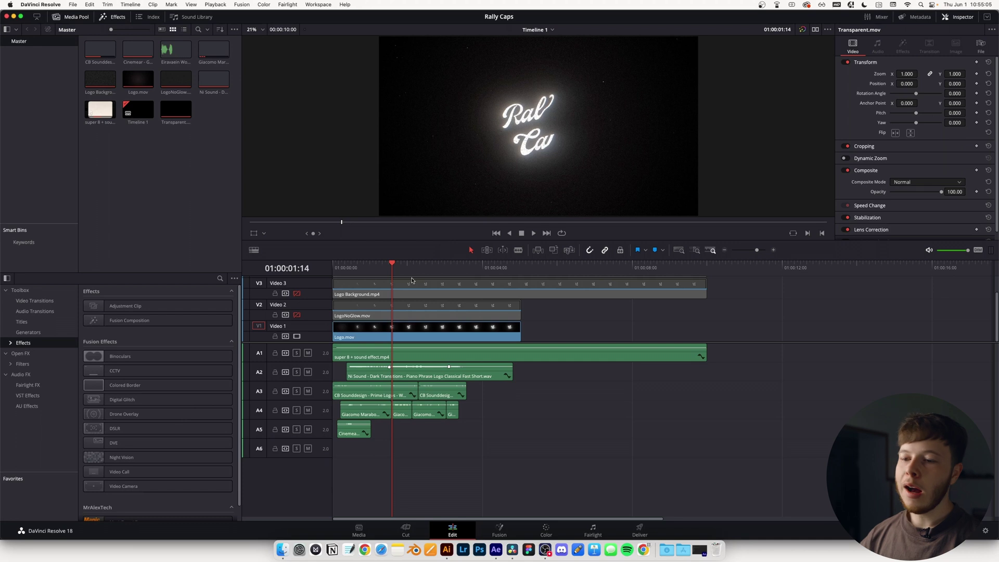
left_click(297, 337)
scroll(302, 319, "up", 1)
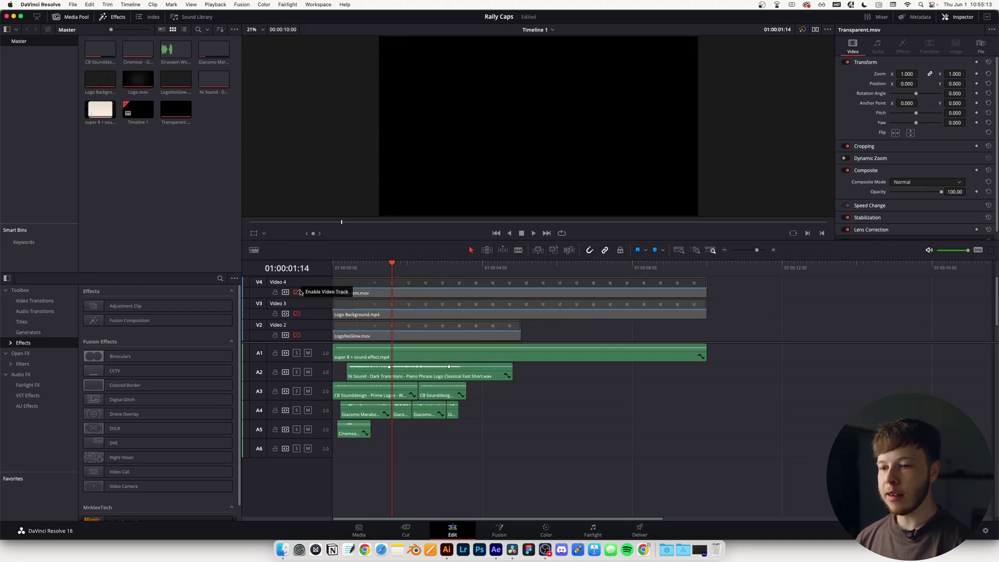
left_click(301, 292)
left_click(298, 292)
Enable the Video 3 track with Logo Background.mp4 and scrub its opening to 01:00:01:00.
left_click(297, 314)
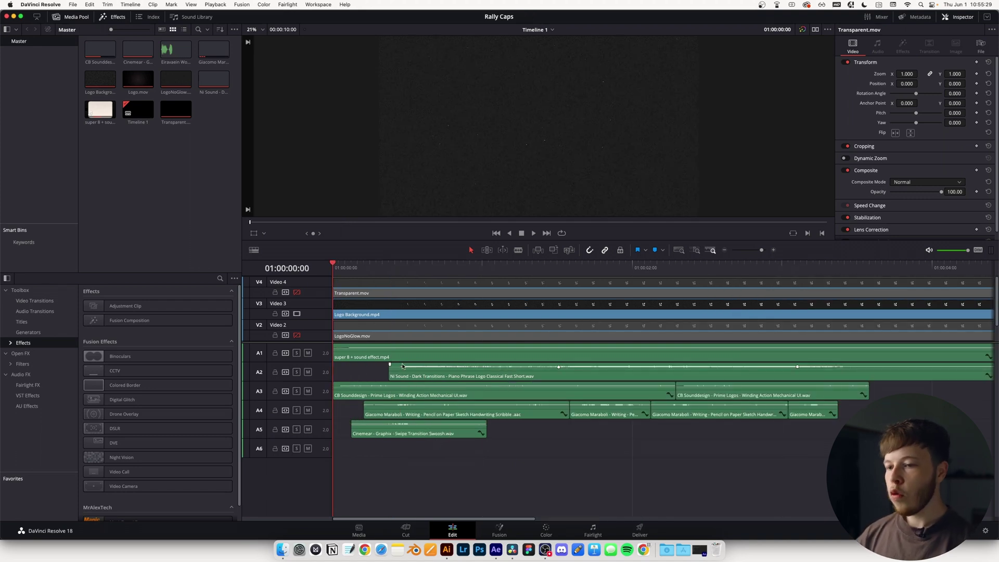
left_click(388, 268)
left_click_drag(400, 273, 475, 358)
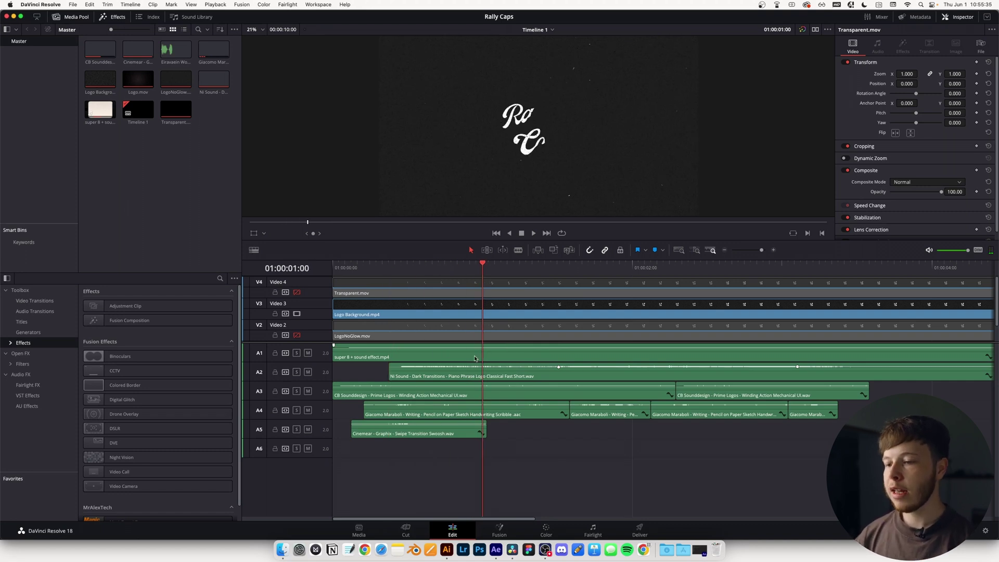
Scrub through the logo reveal past the two-second mark to review how the sound effect clips line up with it.
left_click_drag(484, 404, 473, 295)
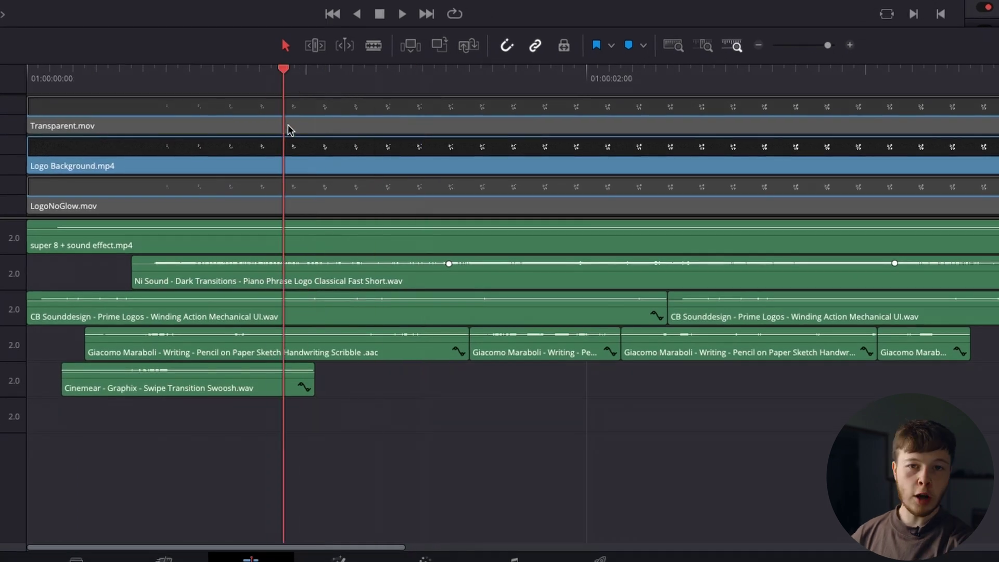
left_click_drag(289, 129, 436, 265)
left_click(391, 276)
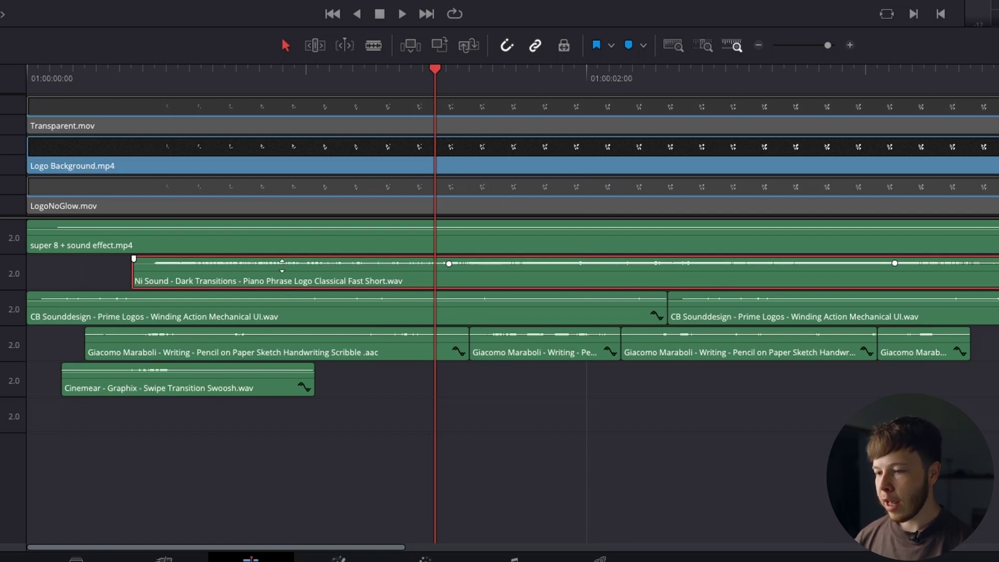
left_click_drag(458, 80, 758, 115)
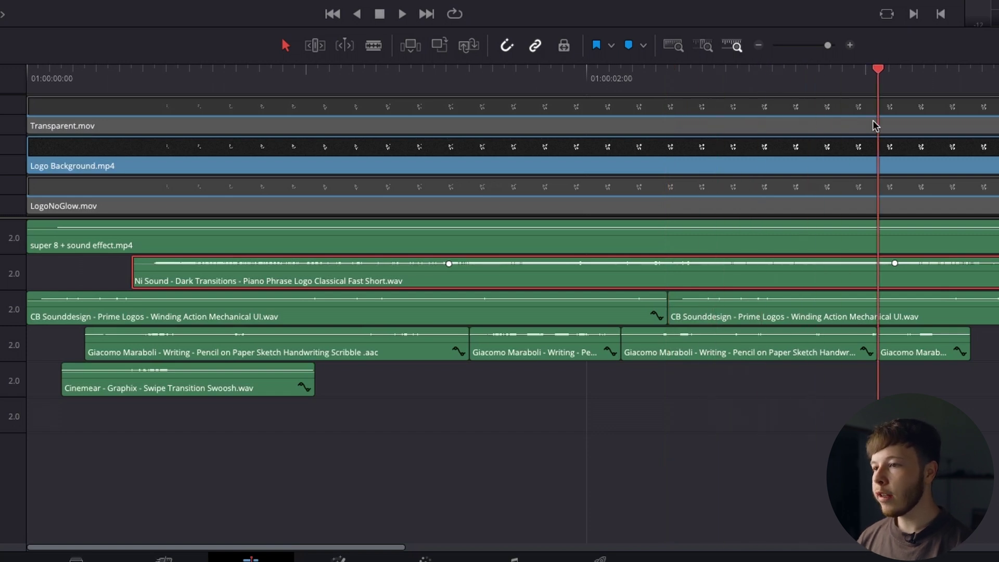